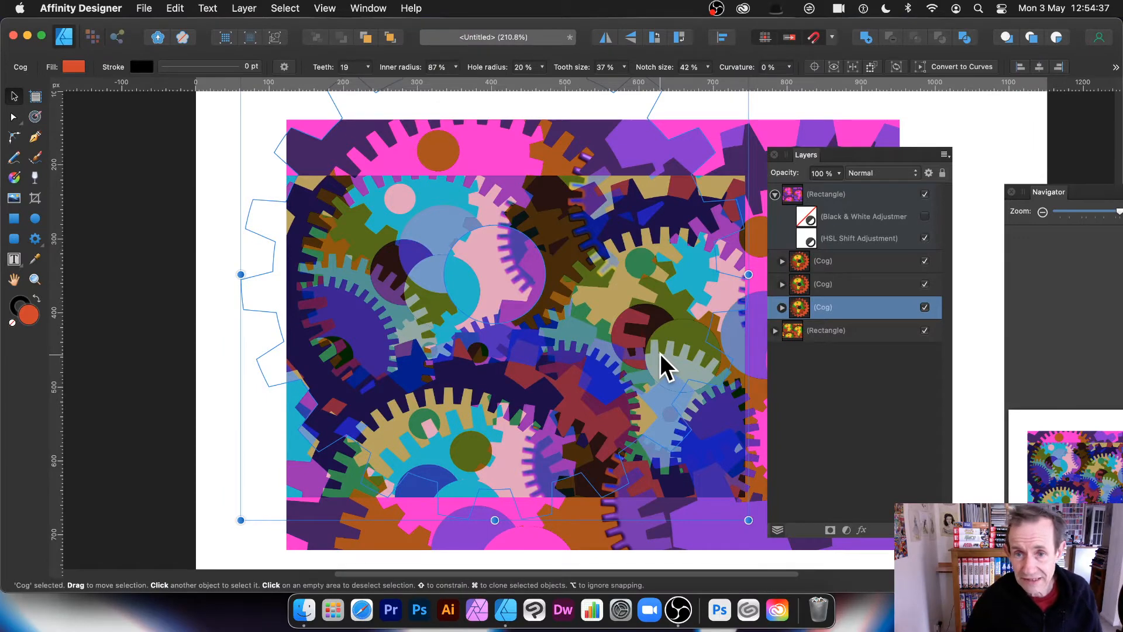
# Delete all existing cogs and rectangles so the canvas is empty.
pyautogui.press('Delete')
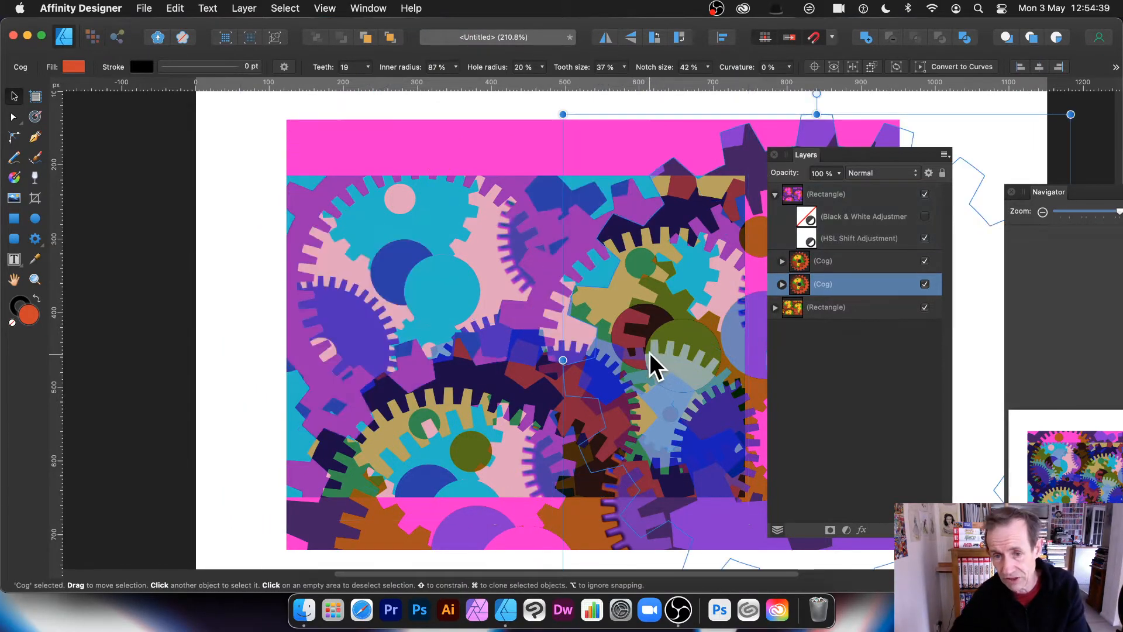
pyautogui.keyDown('shift'); pyautogui.click(839, 195); pyautogui.keyUp('shift')
pyautogui.press('Delete')
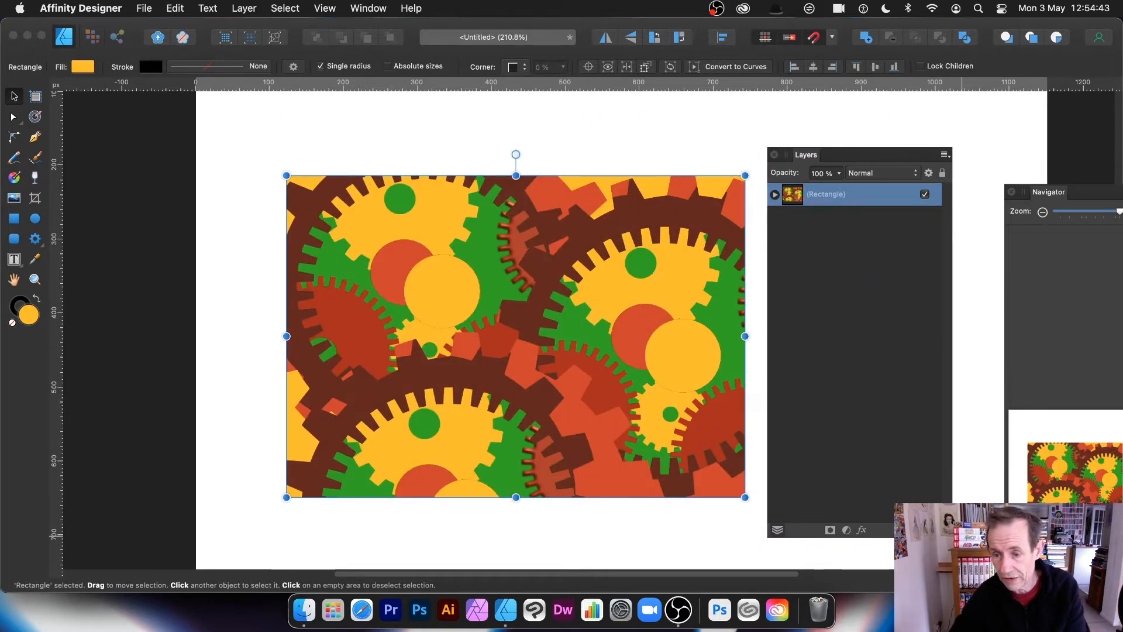
pyautogui.press('Delete')
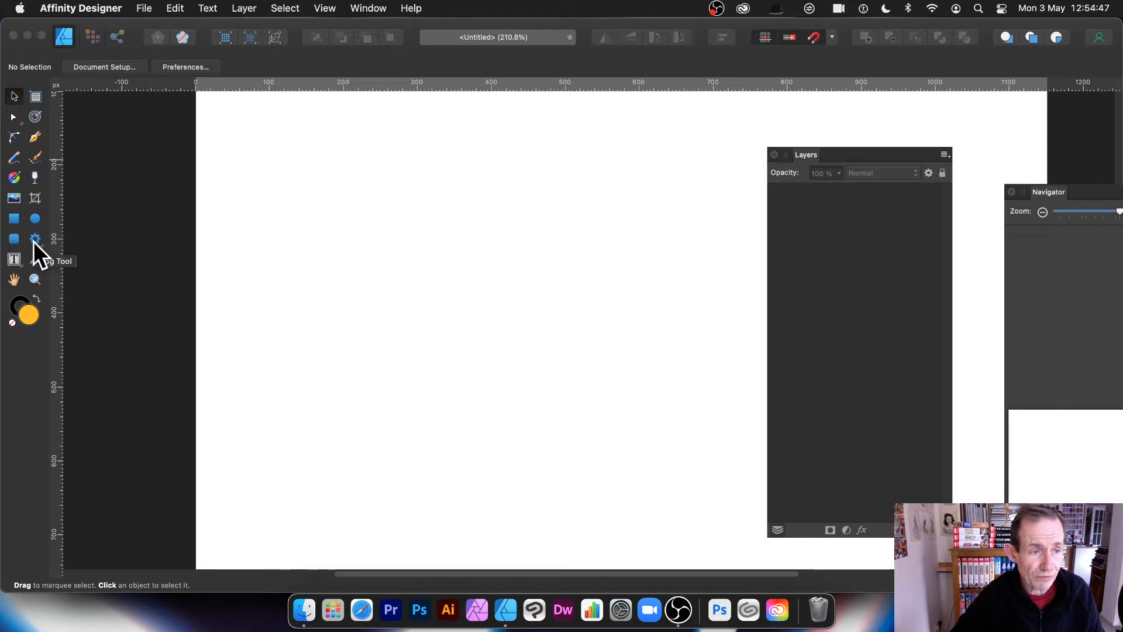
# Draw a large yellow cog in the middle of the canvas with the Cog tool and set it to 24 teeth.
pyautogui.click(35, 240)
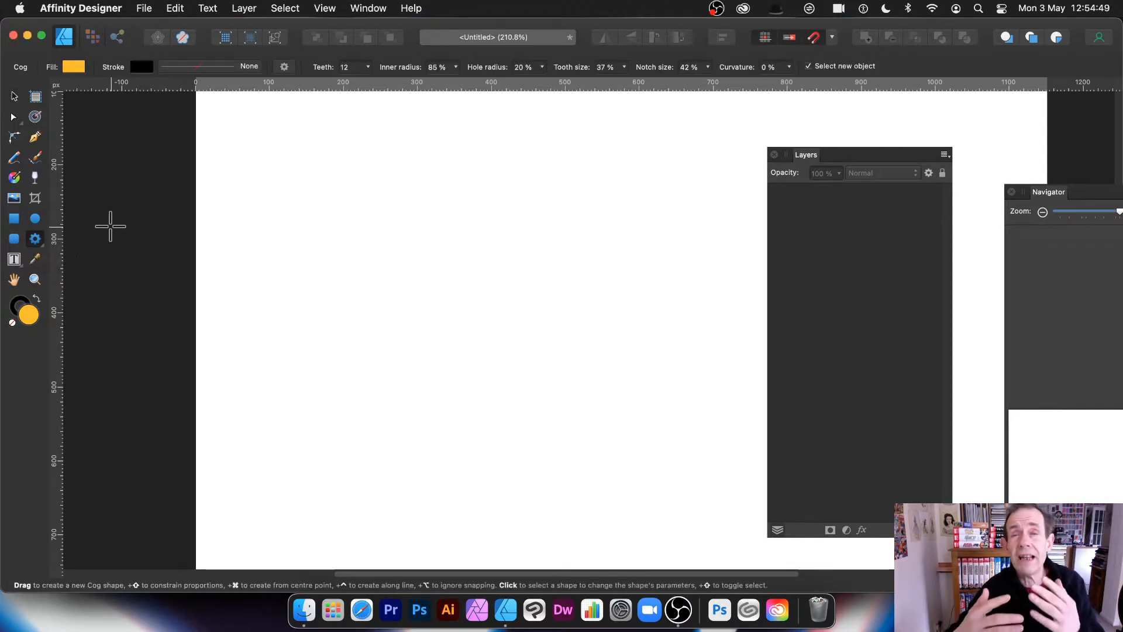
pyautogui.moveTo(316, 115); pyautogui.dragTo(707, 502)
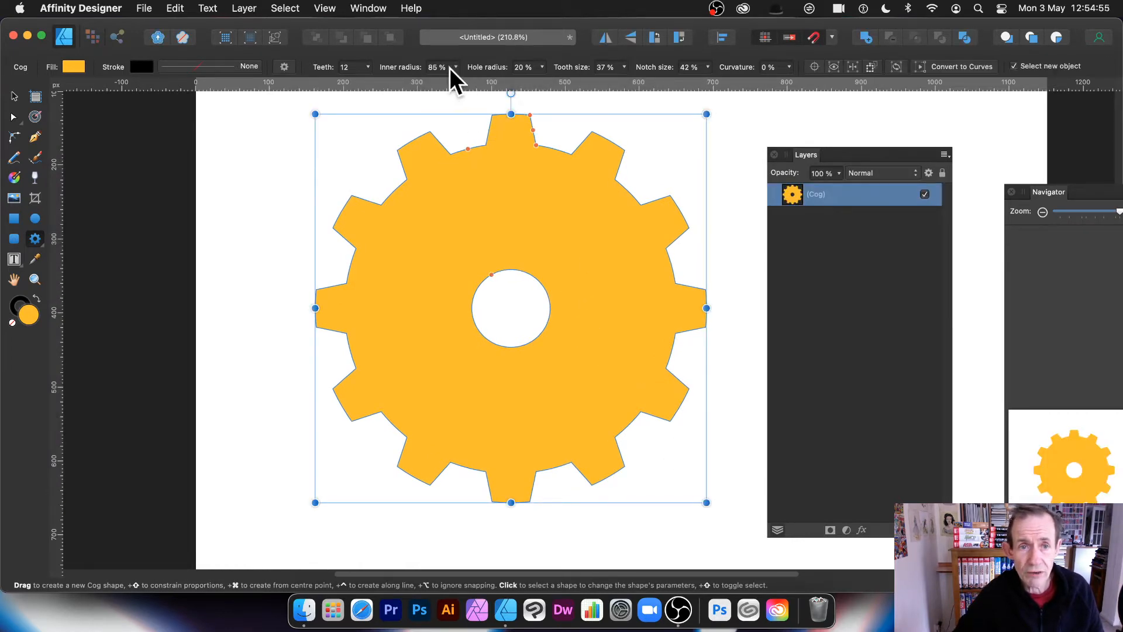
pyautogui.click(368, 66)
pyautogui.moveTo(365, 83); pyautogui.dragTo(398, 83)
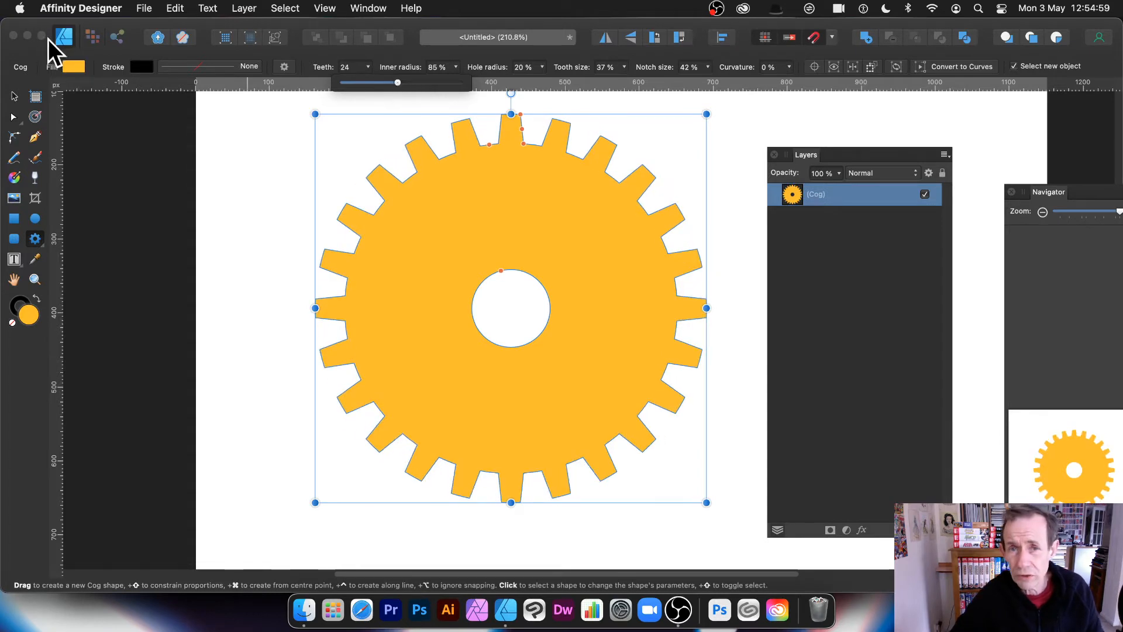
# Copy the yellow cog and paste the copy inside the original.
pyautogui.click(175, 8)
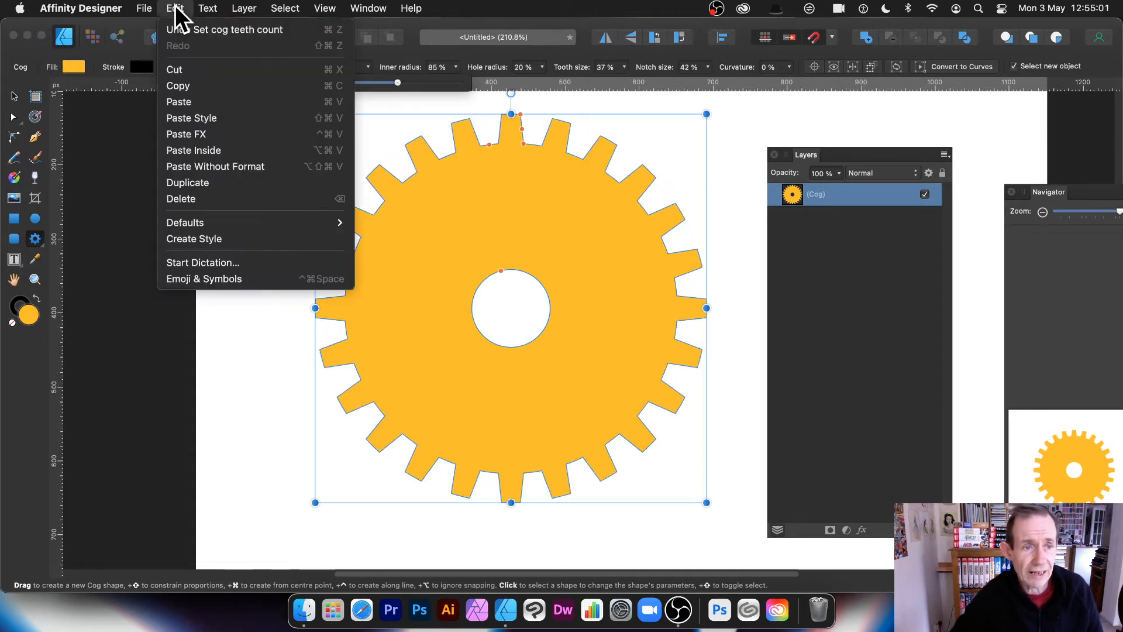
pyautogui.click(185, 82)
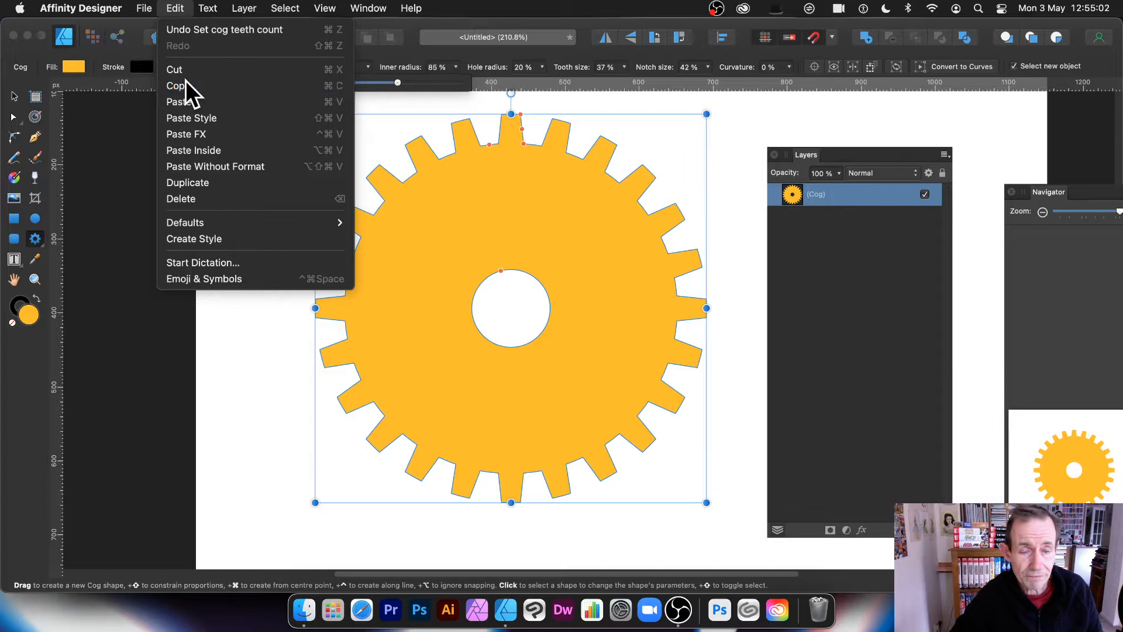
pyautogui.click(170, 8)
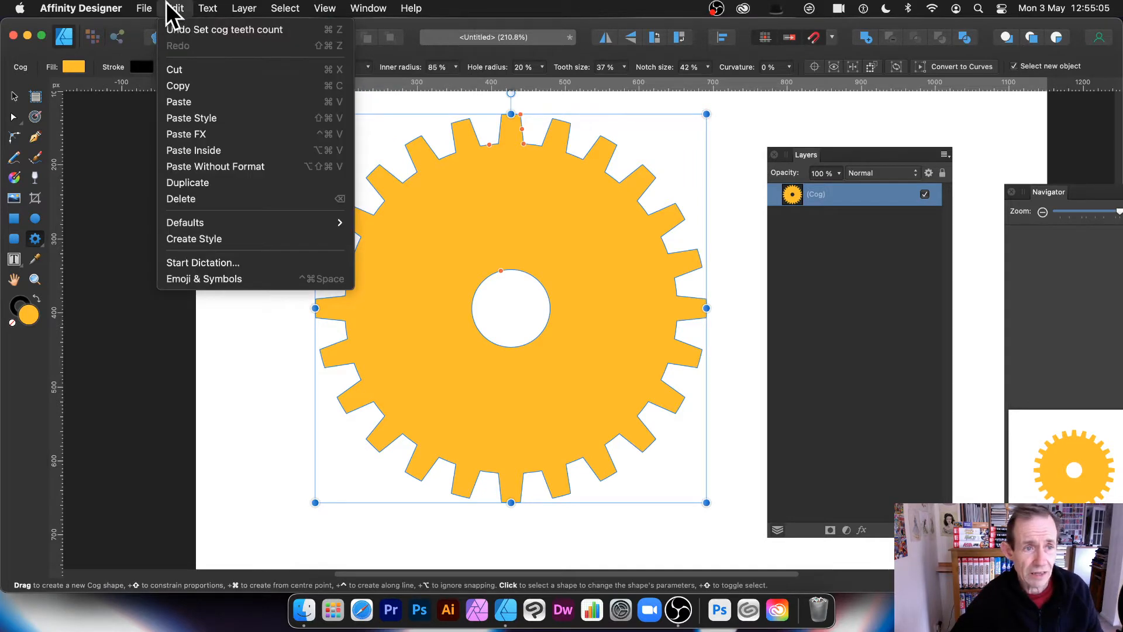
pyautogui.click(217, 149)
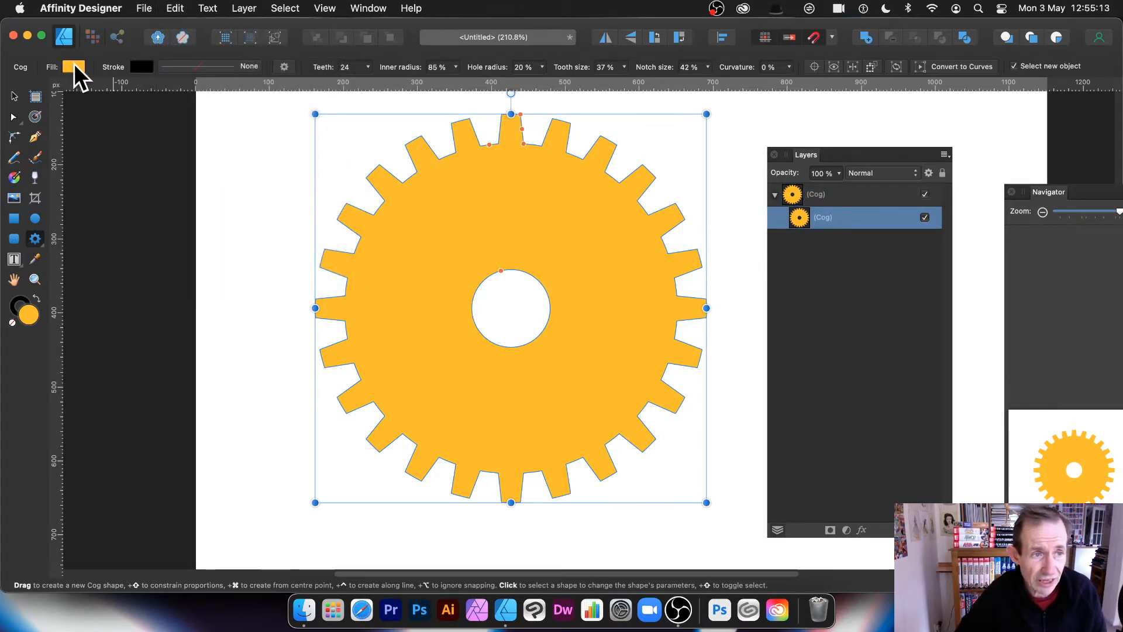
# Change the nested cog's fill to orange-red with H 10, S 100, L 51.
pyautogui.click(72, 66)
pyautogui.moveTo(215, 193); pyautogui.dragTo(216, 183)
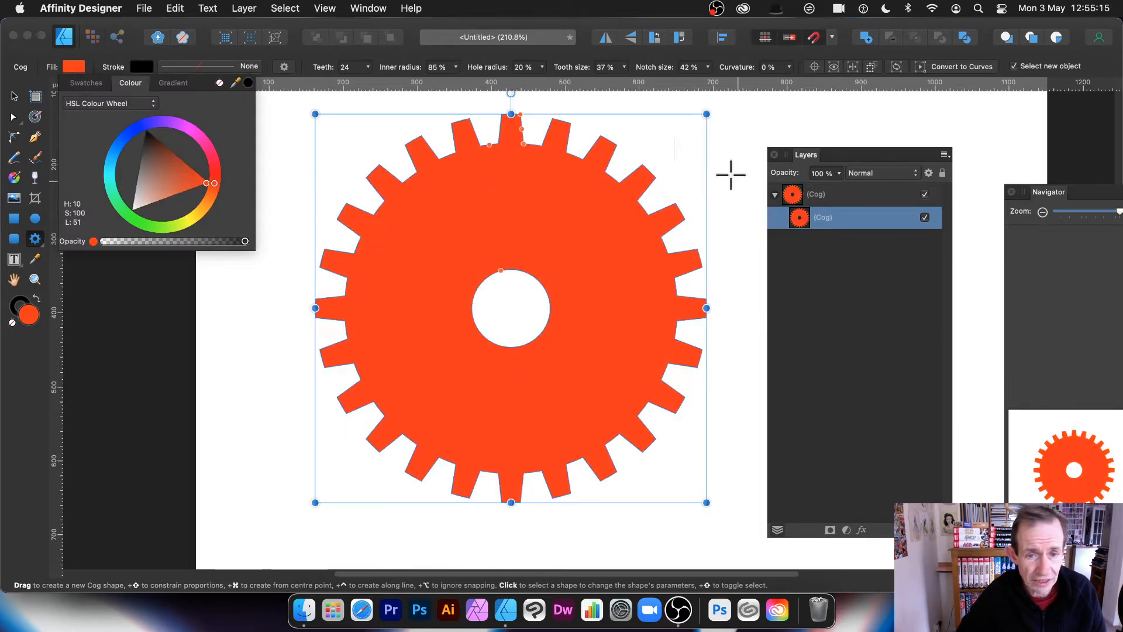
pyautogui.click(585, 23)
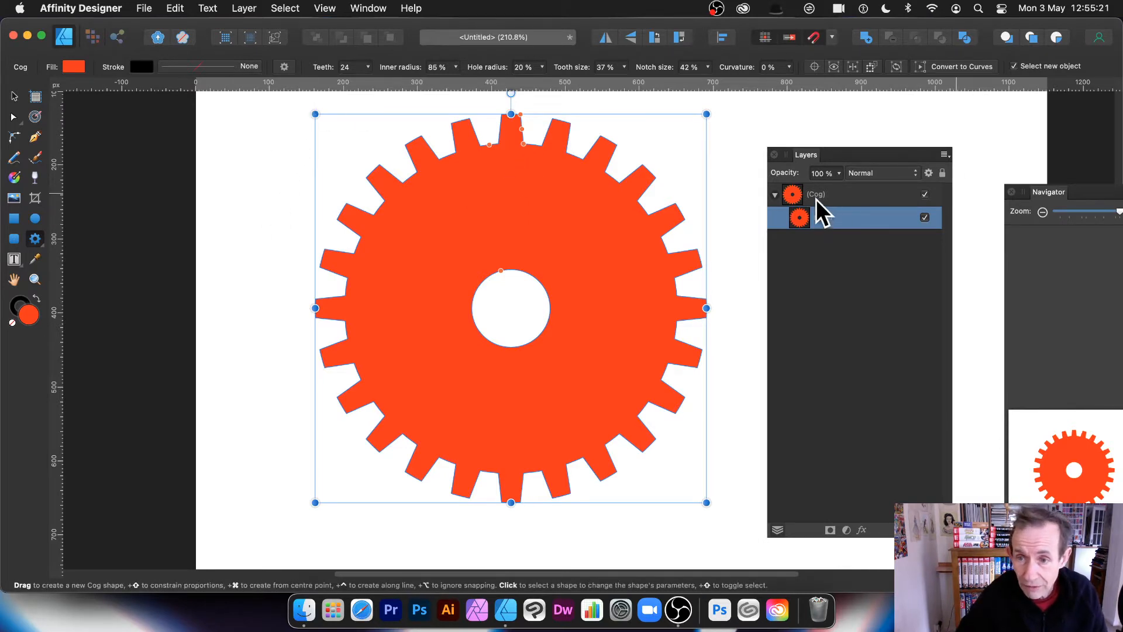
pyautogui.click(325, 8)
pyautogui.moveTo(360, 300)
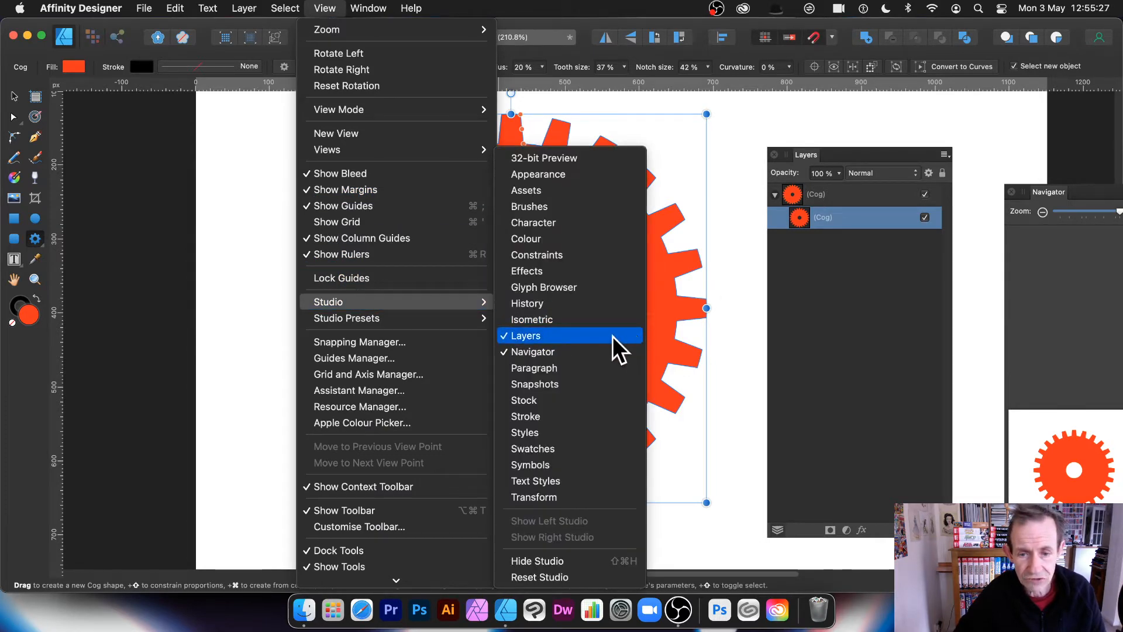
pyautogui.click(686, 324)
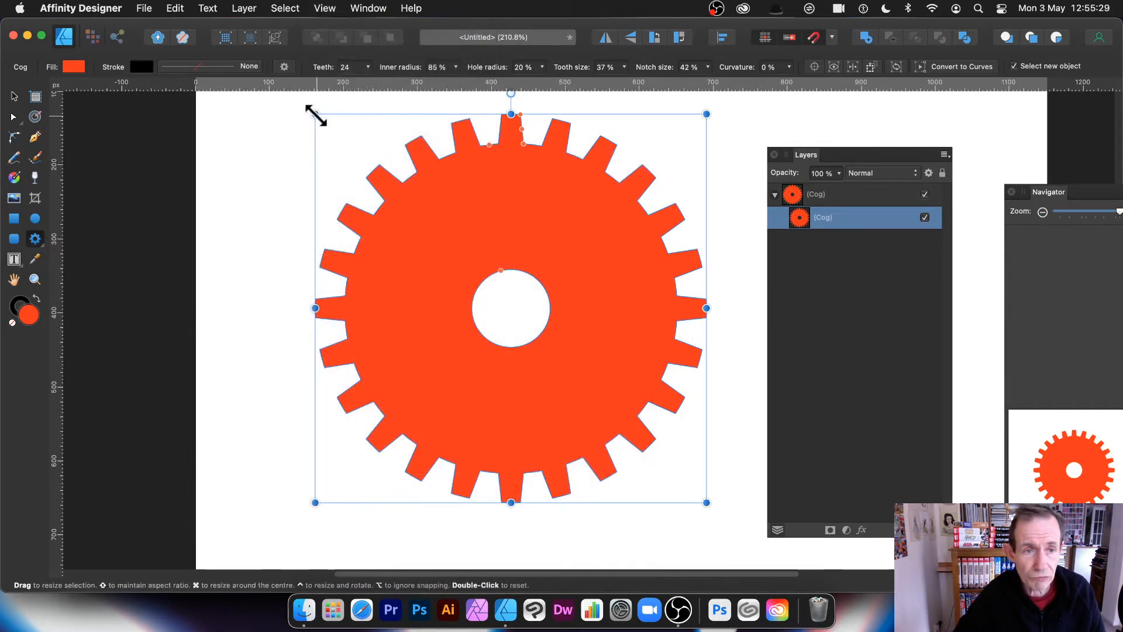
# Shrink the nested red cog to about 70% of the outer cog's size and move it to the outer cog's lower left.
pyautogui.moveTo(316, 115); pyautogui.dragTo(436, 232)
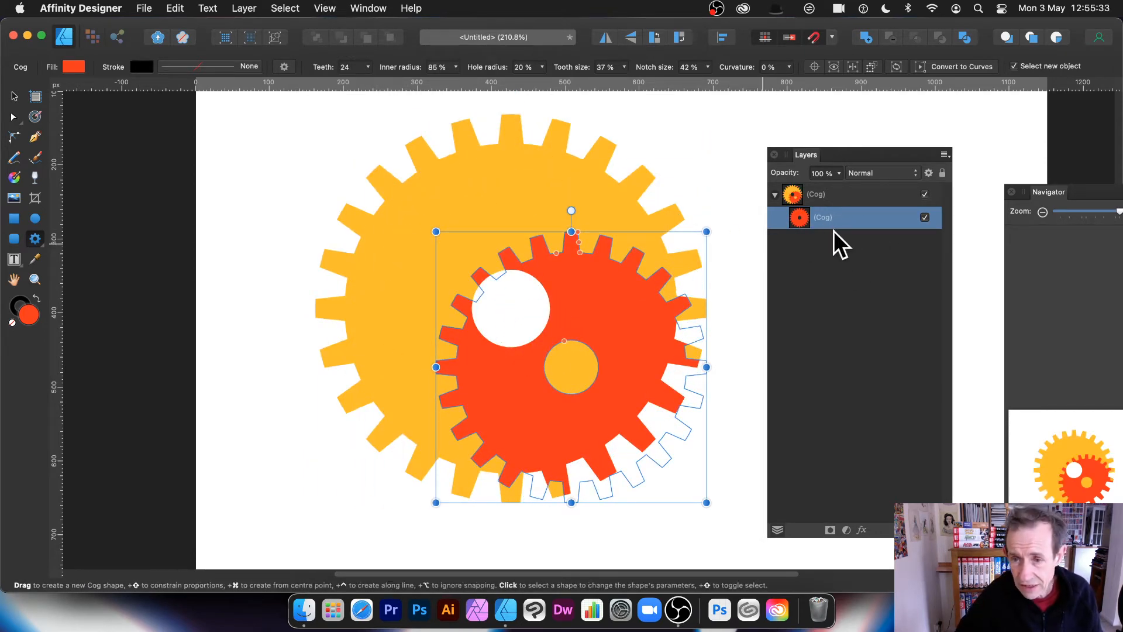
pyautogui.moveTo(436, 232)
pyautogui.mouseDown()
pyautogui.moveTo(515, 306)
pyautogui.moveTo(434, 230)
pyautogui.mouseUp()
pyautogui.click(13, 95)
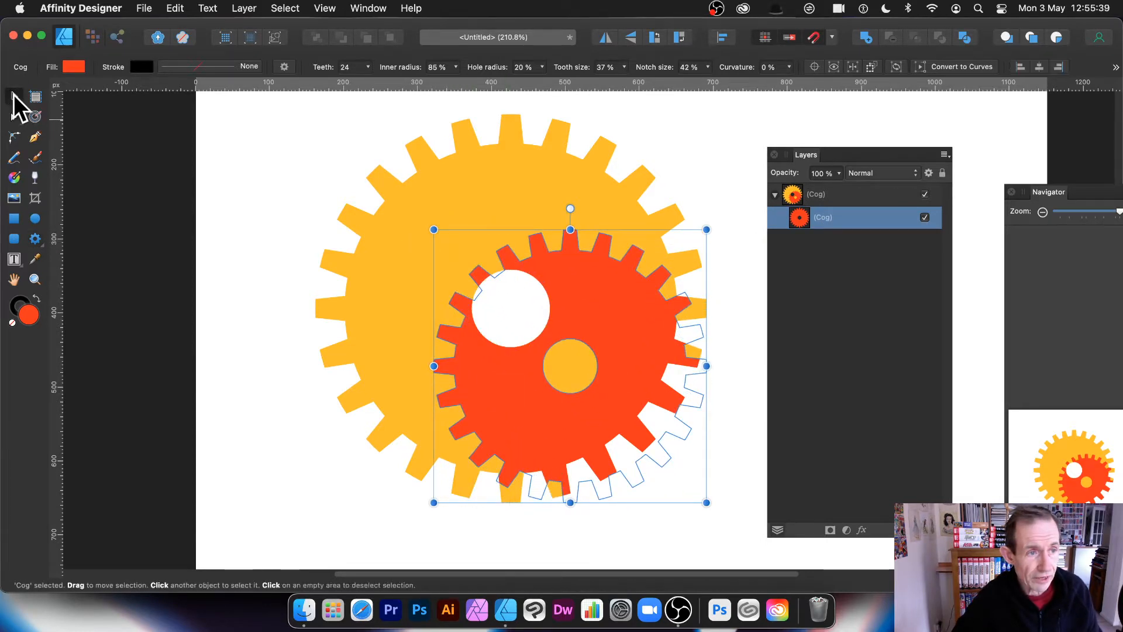
pyautogui.moveTo(609, 296); pyautogui.dragTo(420, 292)
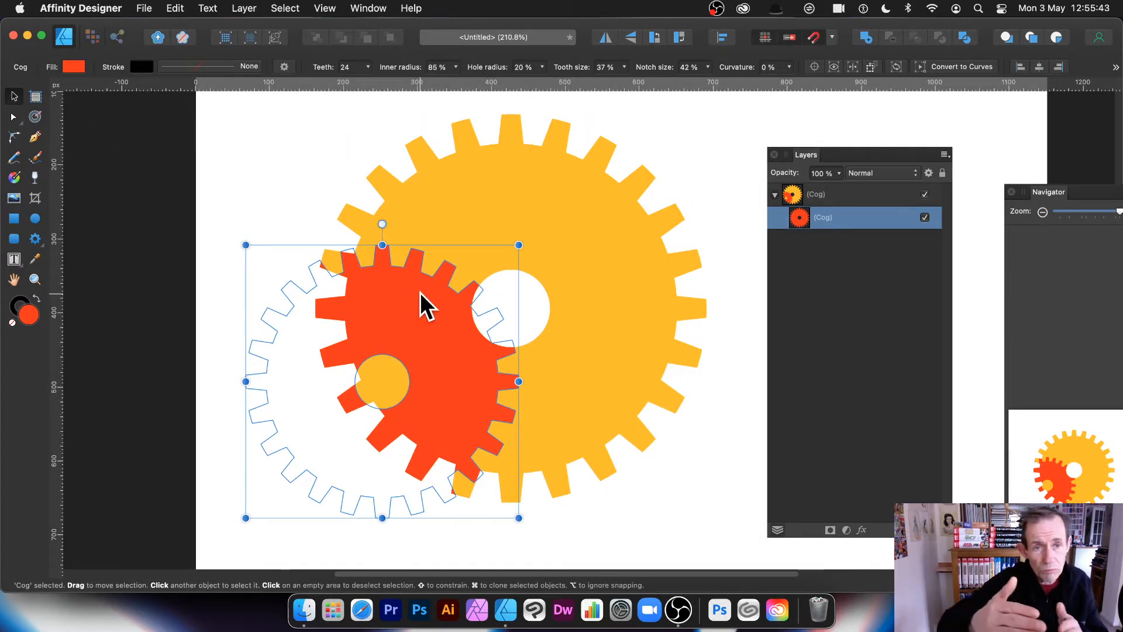
# Shift the outer yellow cog slightly and reposition the nested red cog over its lower middle, partly clipped by the outer cog's edge.
pyautogui.click(831, 196)
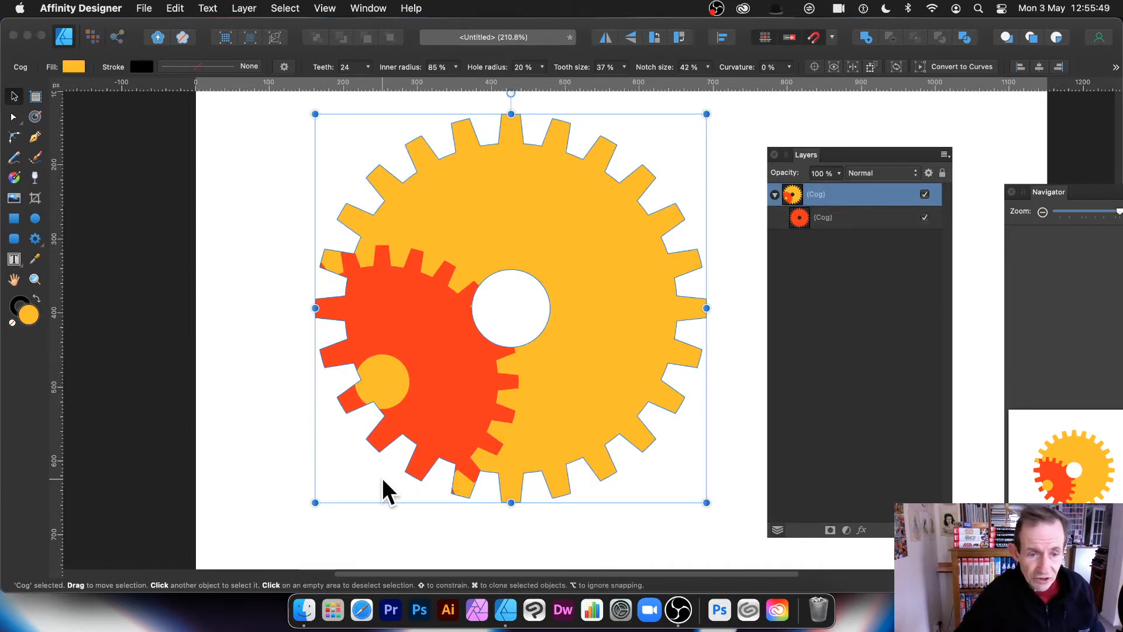
pyautogui.moveTo(444, 331); pyautogui.dragTo(243, 406)
pyautogui.click(827, 215)
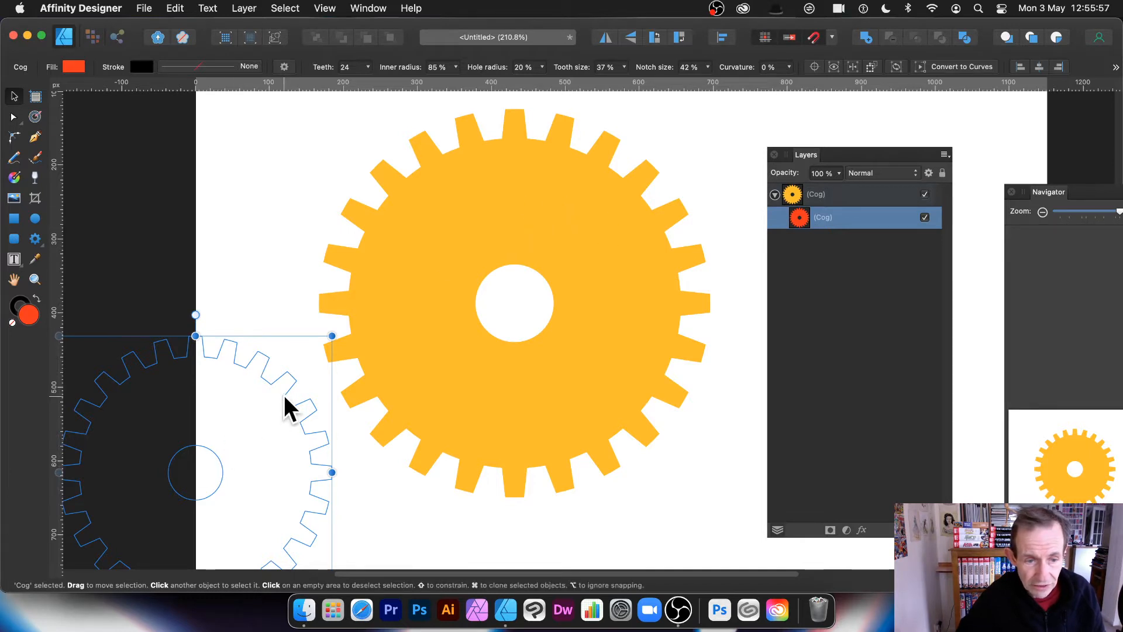
pyautogui.moveTo(284, 395); pyautogui.dragTo(685, 167)
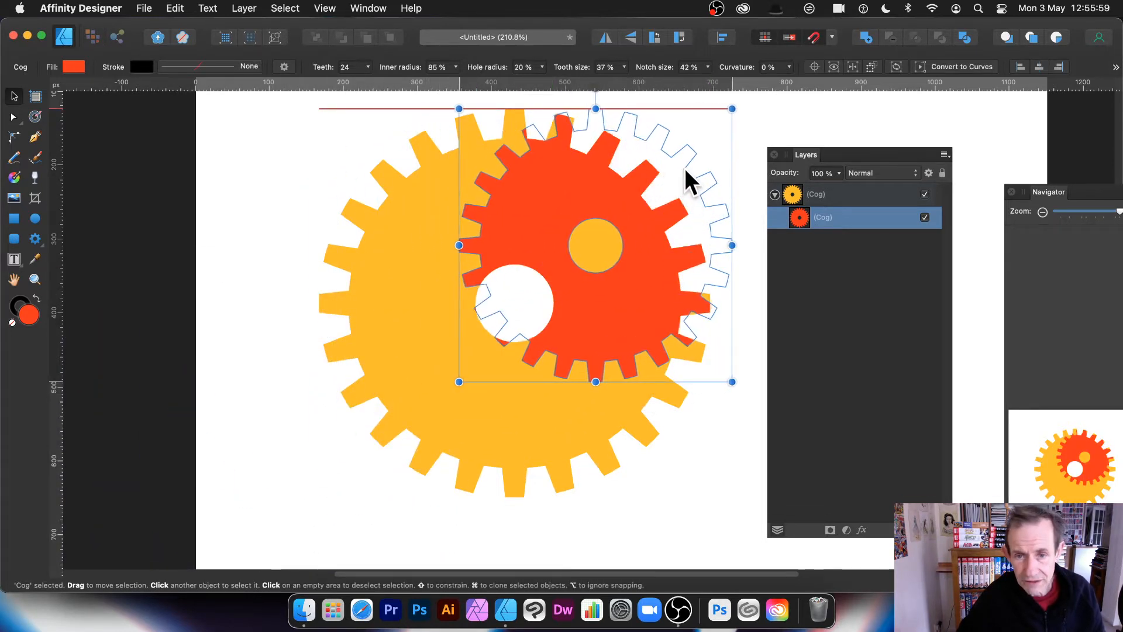
pyautogui.moveTo(619, 258); pyautogui.dragTo(674, 390)
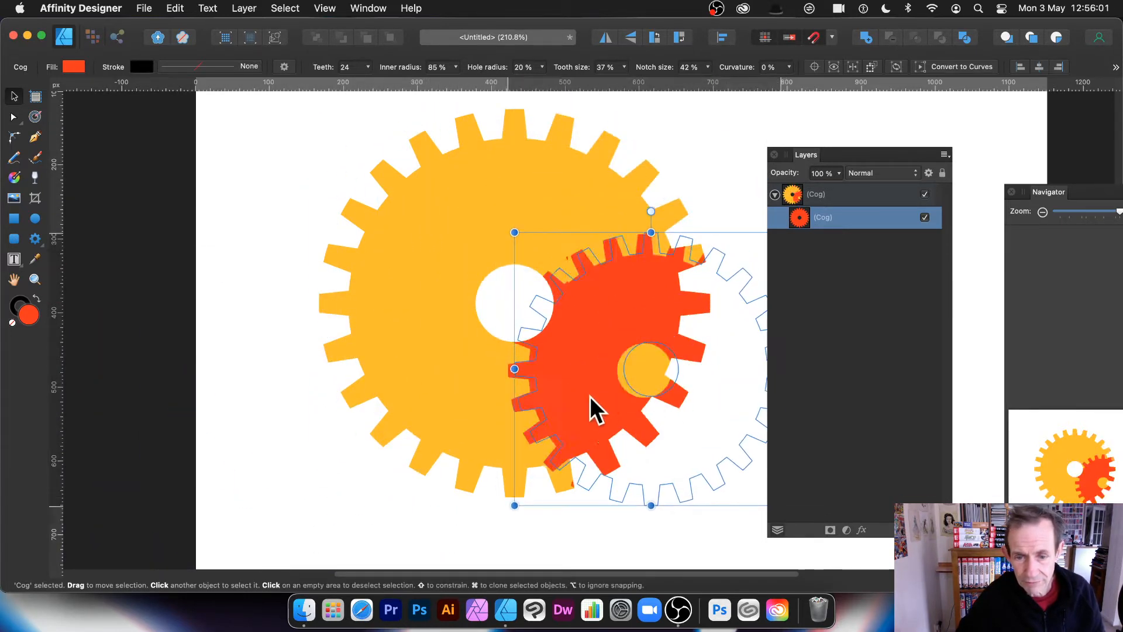
pyautogui.moveTo(590, 395); pyautogui.dragTo(360, 440)
pyautogui.moveTo(464, 430); pyautogui.dragTo(557, 426)
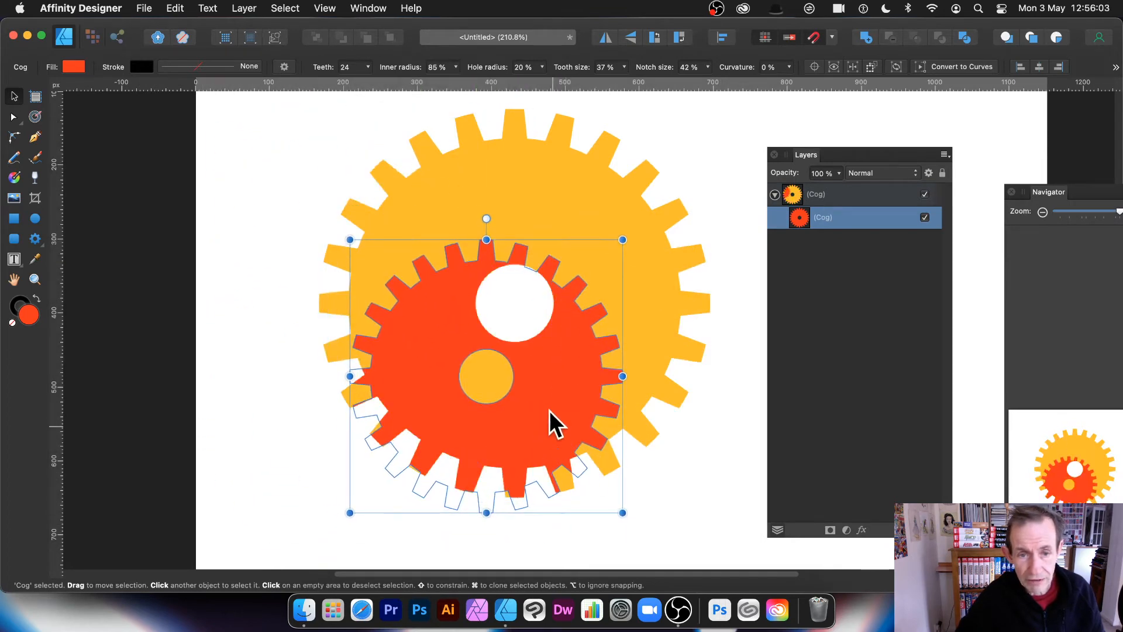
# Give the nested red cog 20 teeth and a 64% inner radius, and reduce the outer yellow cog's inner radius to 75%.
pyautogui.click(369, 66)
pyautogui.moveTo(364, 83)
pyautogui.mouseDown()
pyautogui.moveTo(337, 82)
pyautogui.moveTo(357, 83)
pyautogui.mouseUp()
pyautogui.click(35, 239)
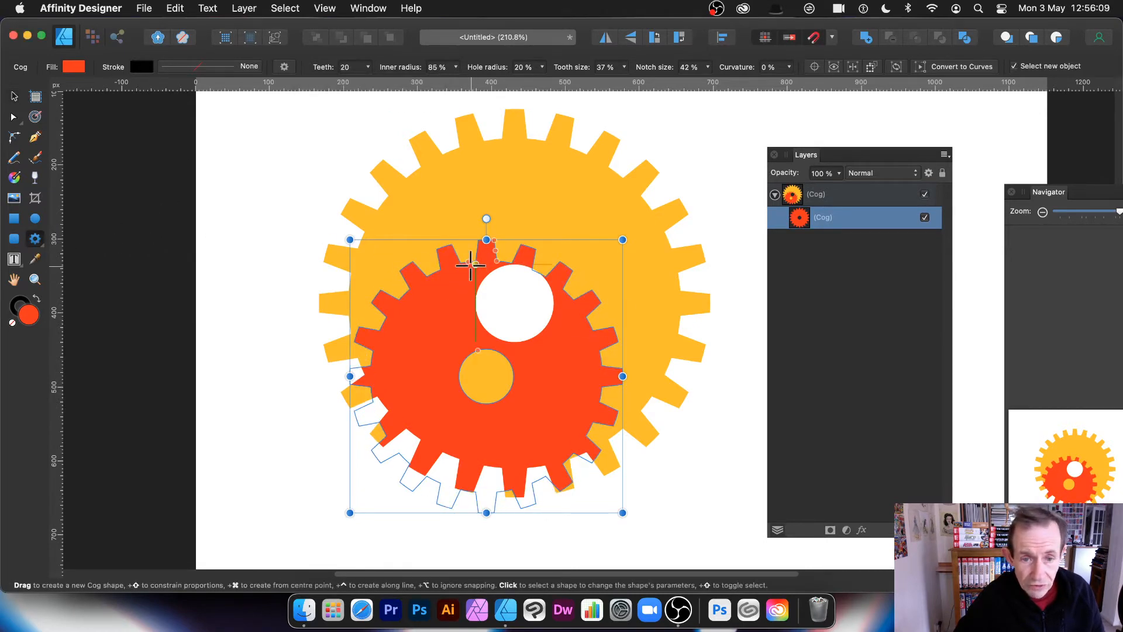
pyautogui.moveTo(469, 258); pyautogui.dragTo(497, 287)
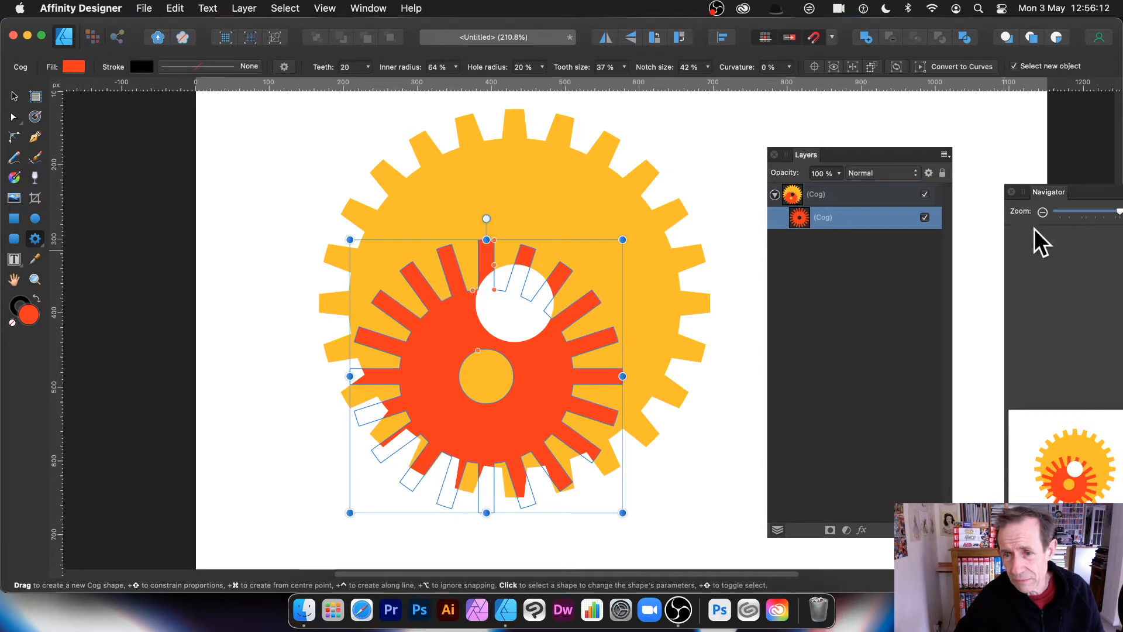
pyautogui.click(835, 199)
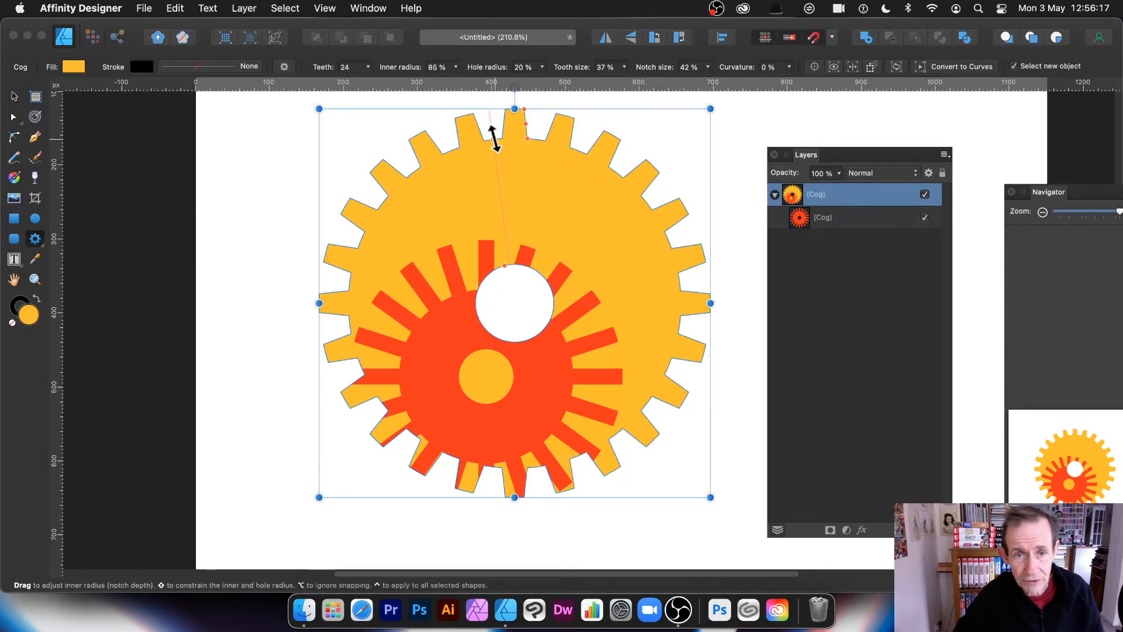
pyautogui.moveTo(494, 138); pyautogui.dragTo(537, 151)
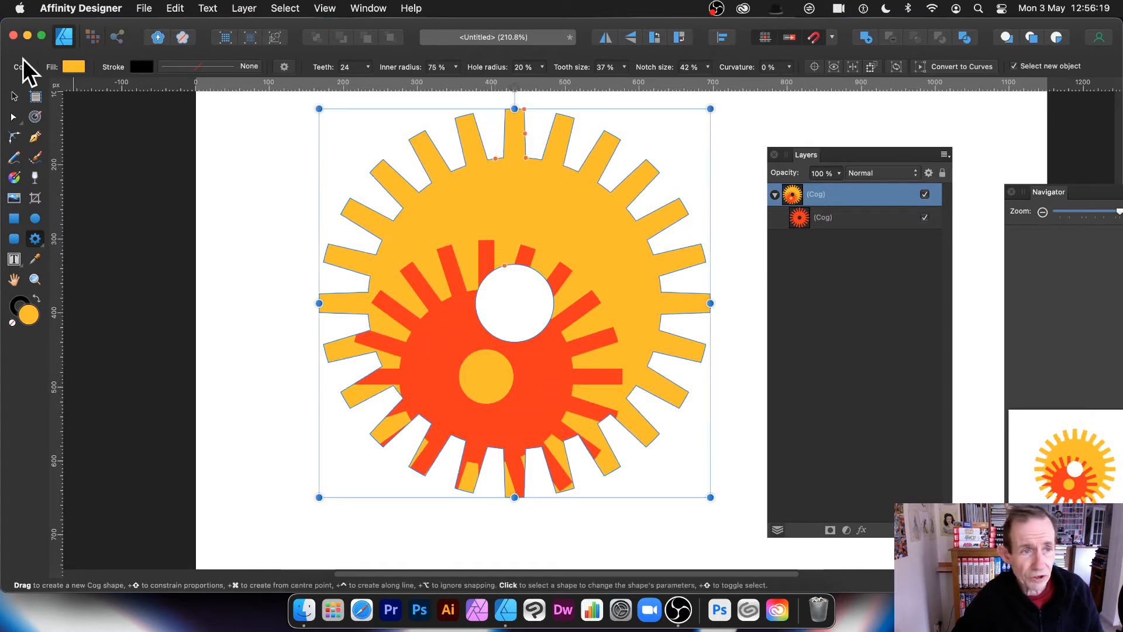
# Copy the nested red cog and paste the copy inside it as a third nesting level.
pyautogui.click(800, 220)
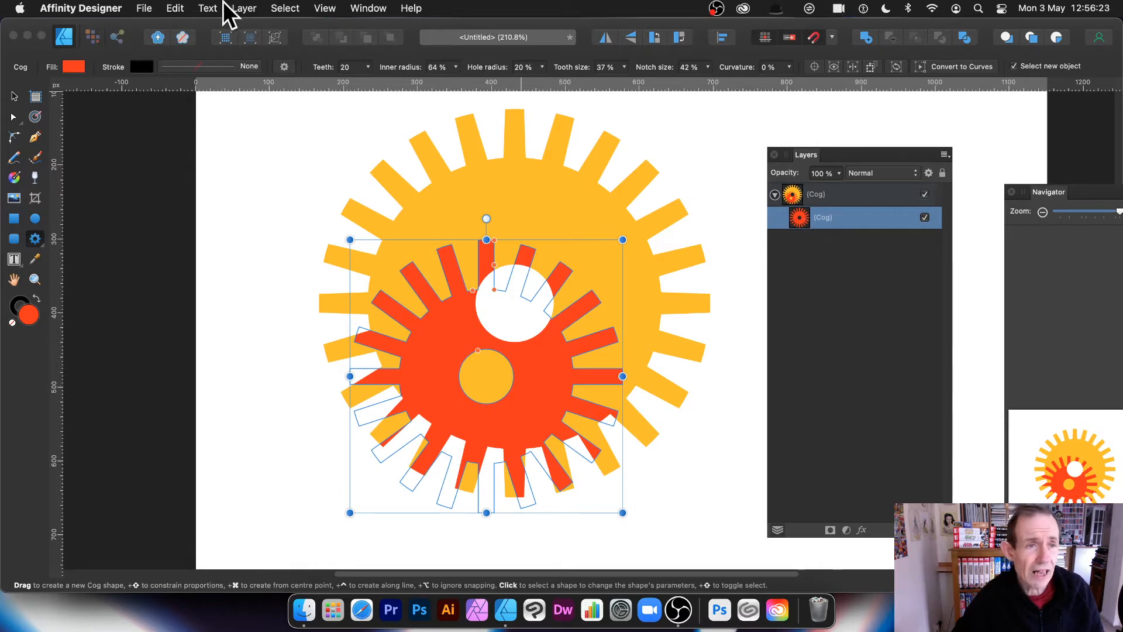
pyautogui.click(206, 8)
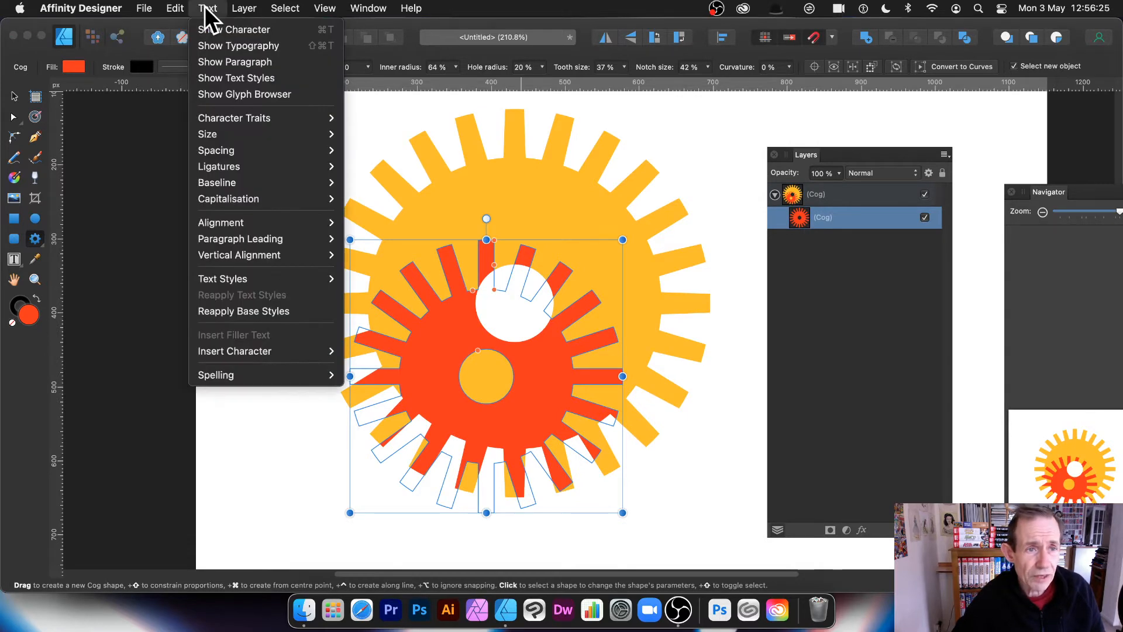
pyautogui.moveTo(184, 7)
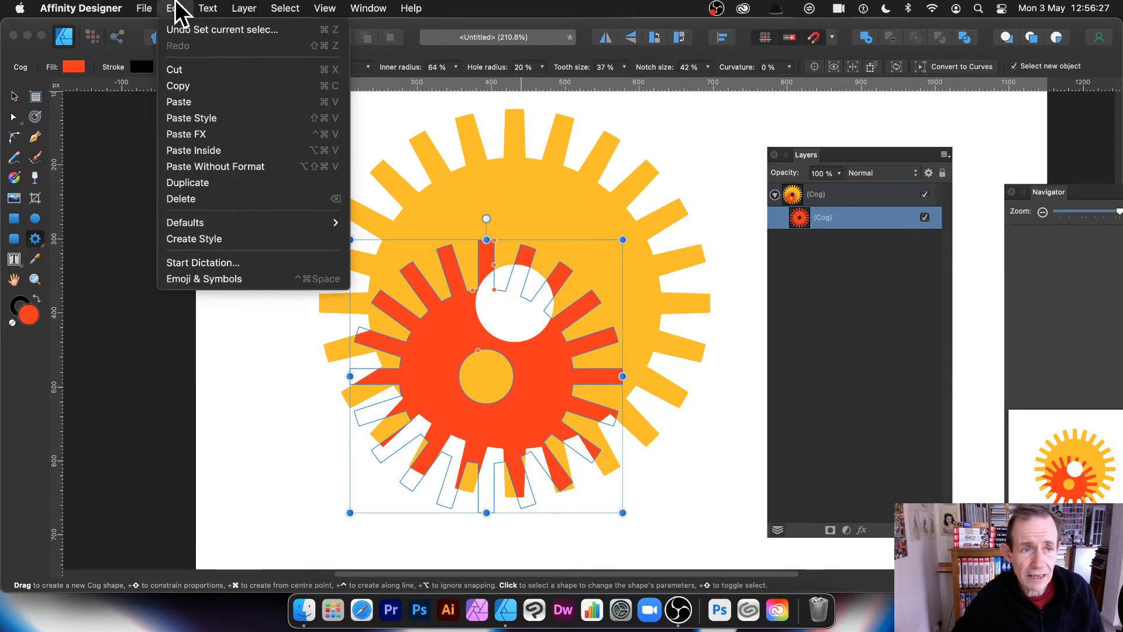
pyautogui.click(176, 146)
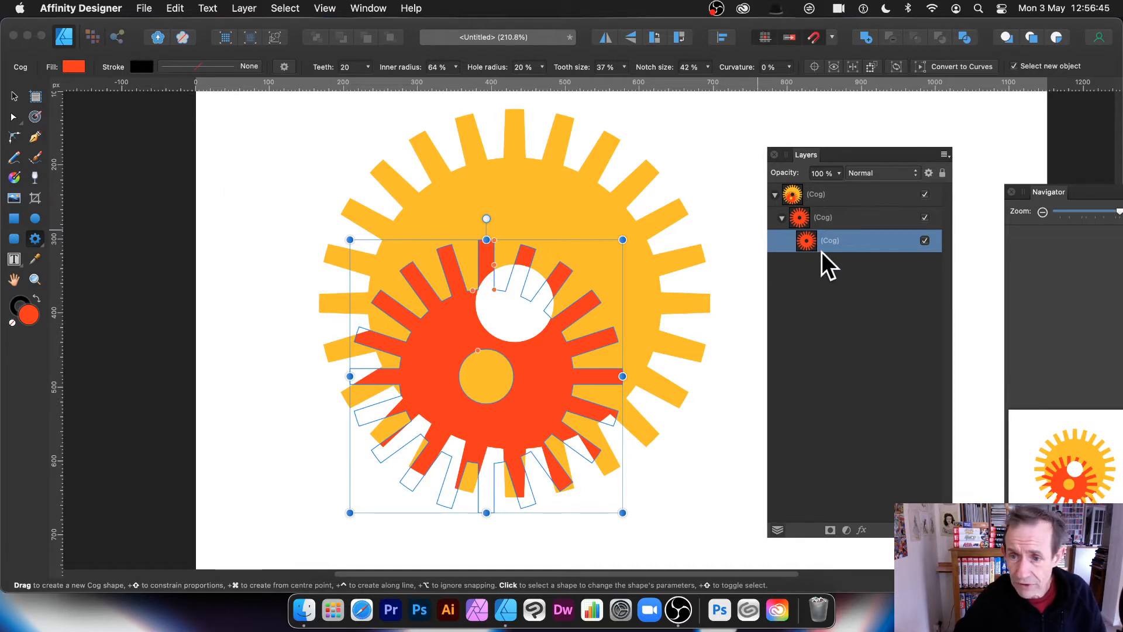
# Shrink the innermost cog to about two thirds of its parent's size and move it toward the red cog's left side.
pyautogui.click(14, 97)
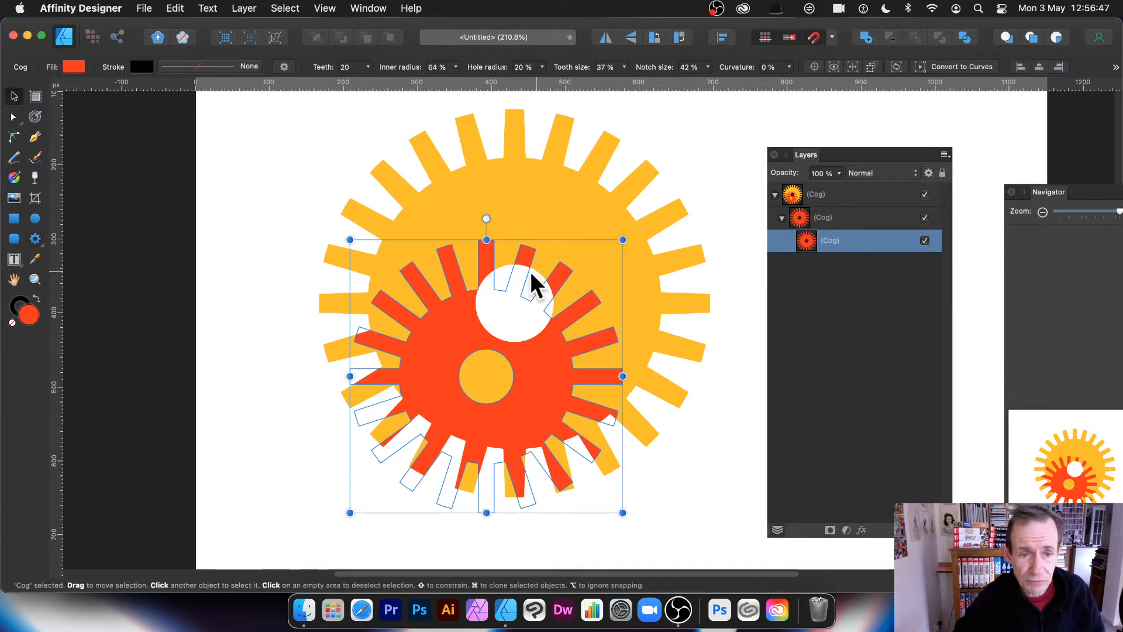
pyautogui.moveTo(350, 240); pyautogui.dragTo(442, 324)
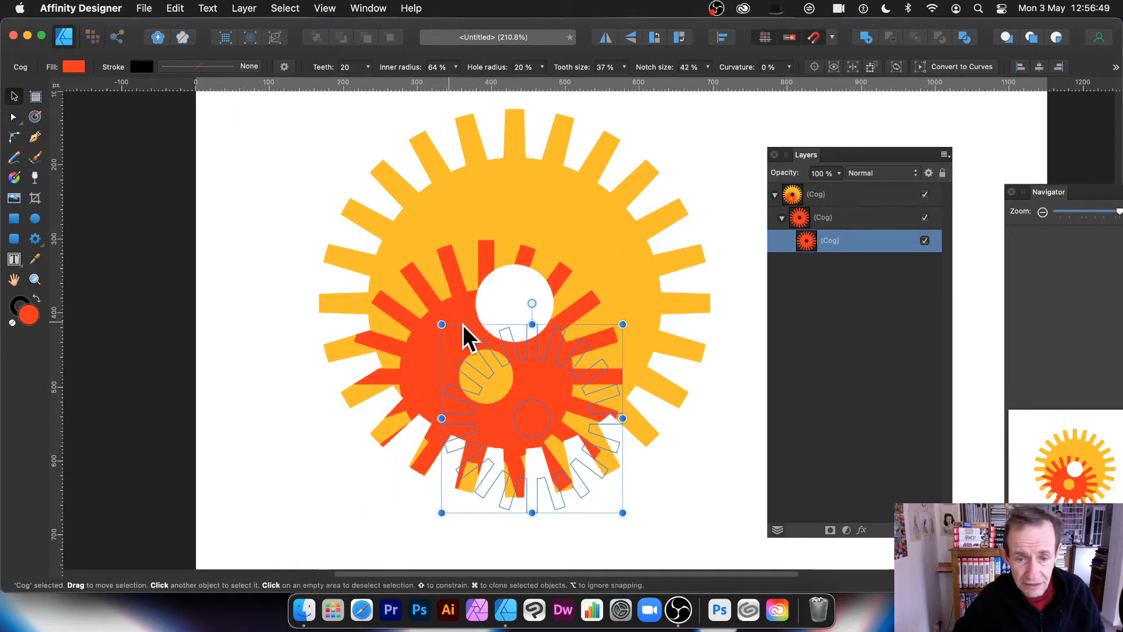
pyautogui.moveTo(564, 382); pyautogui.dragTo(461, 339)
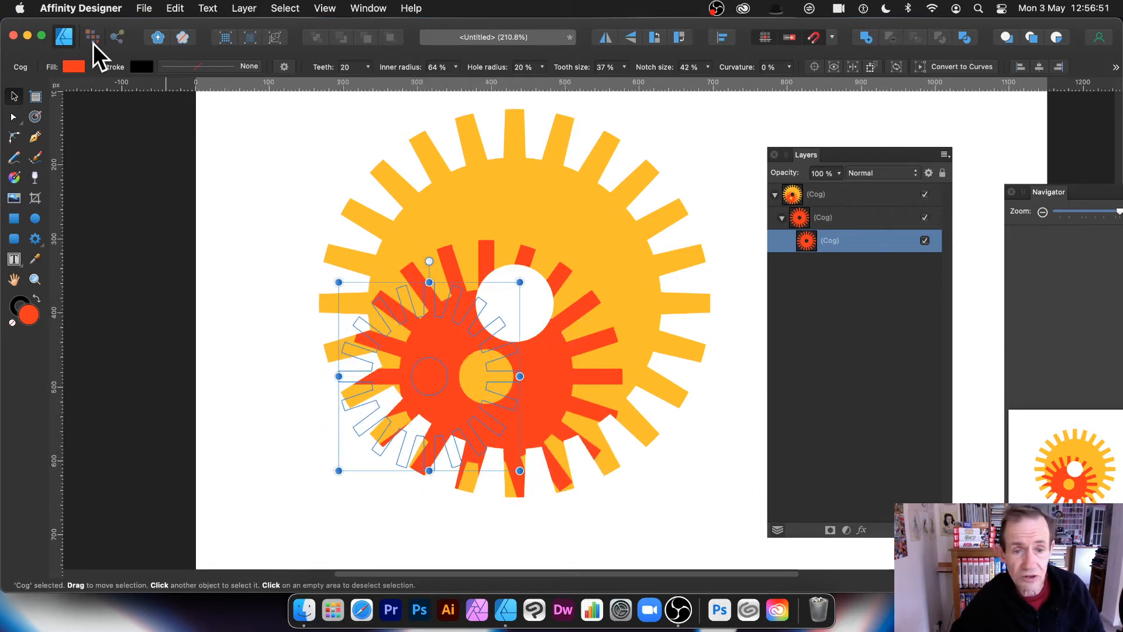
# Change the innermost cog's fill to bright green with H 122, S 100, L 51.
pyautogui.click(81, 65)
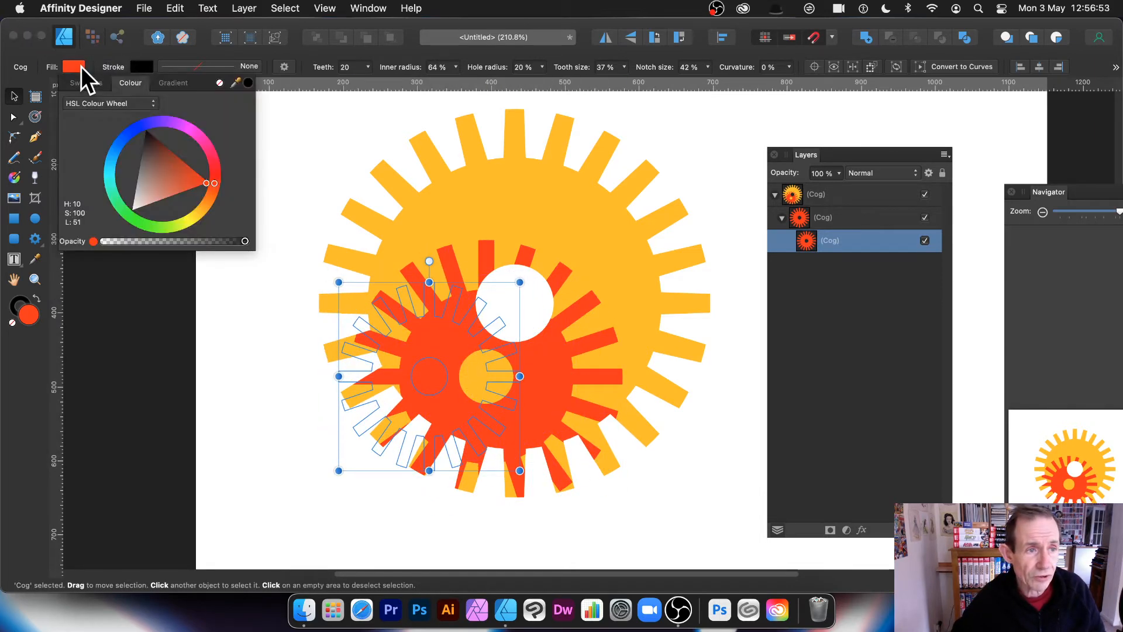
pyautogui.click(132, 218)
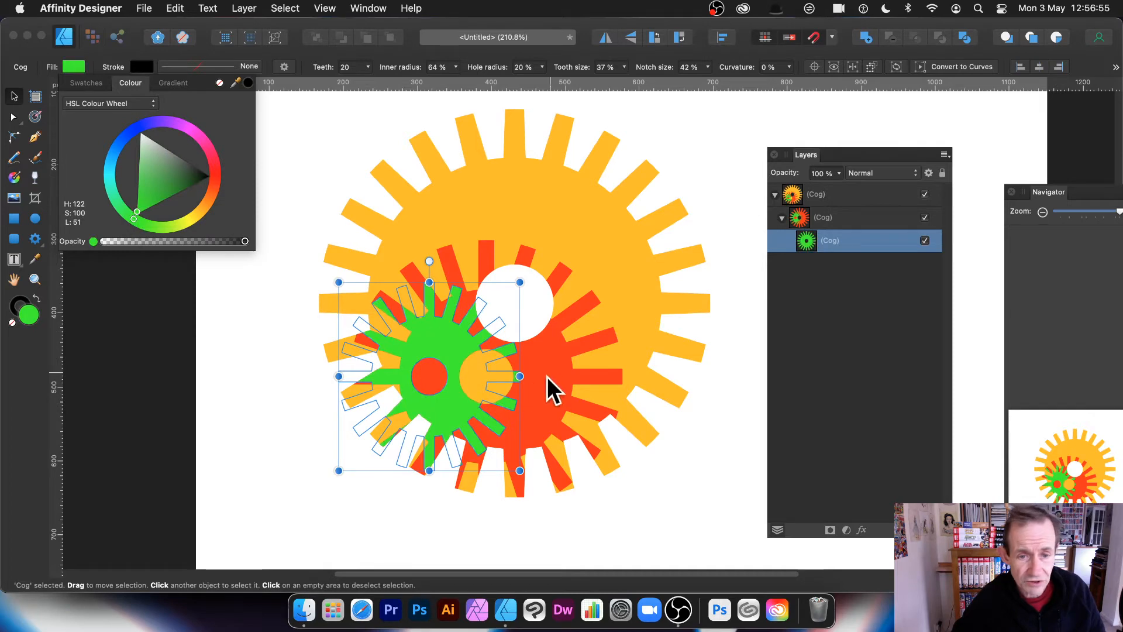
# Move the nested green cog to the lower middle of the red cog and set its teeth to 9.
pyautogui.moveTo(462, 350); pyautogui.dragTo(634, 458)
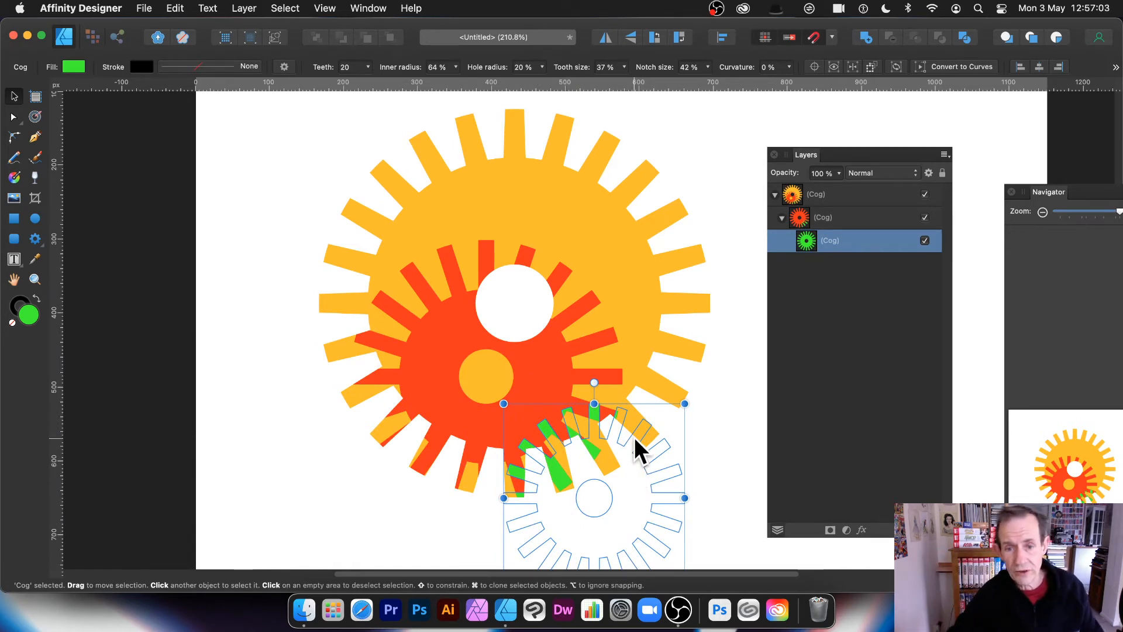
pyautogui.moveTo(568, 406); pyautogui.dragTo(492, 314)
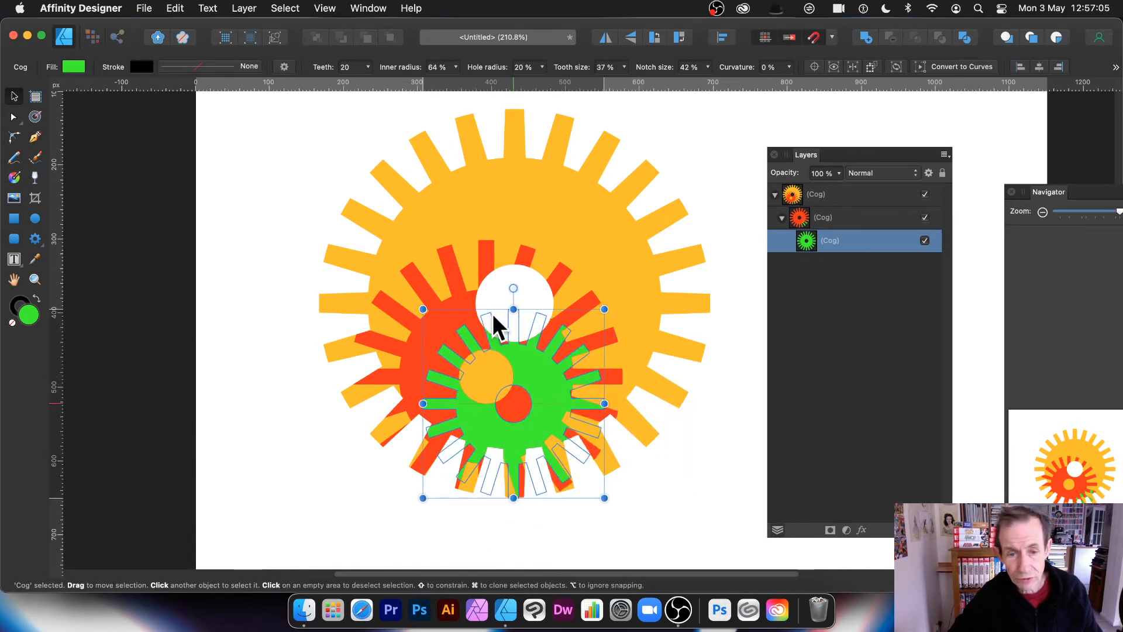
pyautogui.click(365, 68)
pyautogui.moveTo(361, 78); pyautogui.dragTo(338, 84)
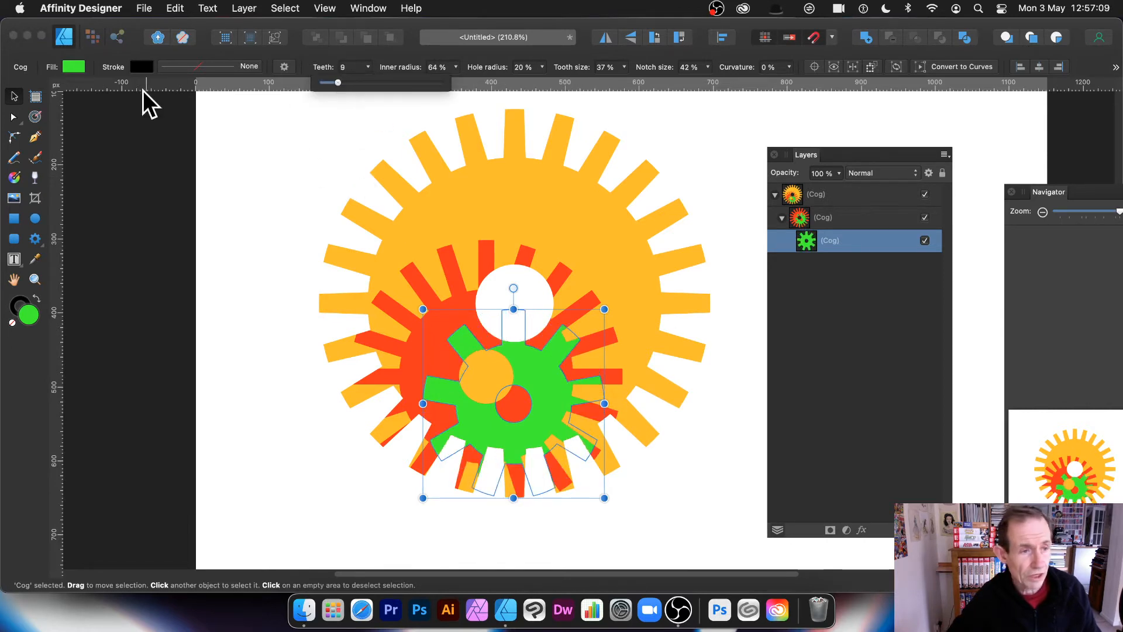
# Give the green cog a linear gradient fill running from bright green near its upper edge to dark green below its hole.
pyautogui.click(14, 178)
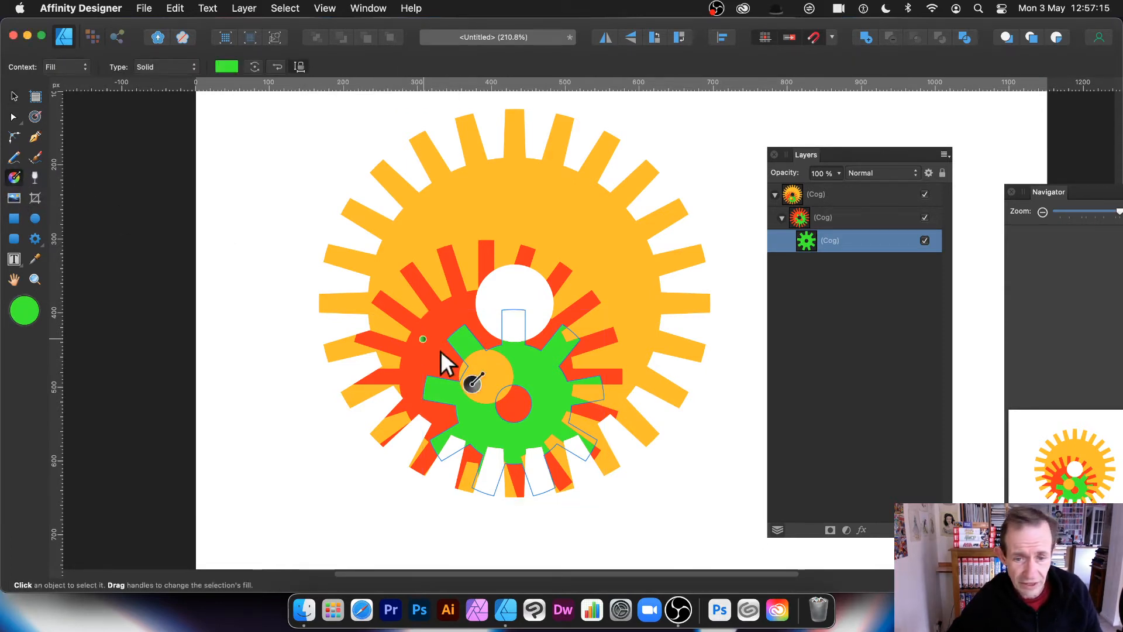
pyautogui.moveTo(532, 357); pyautogui.dragTo(495, 431)
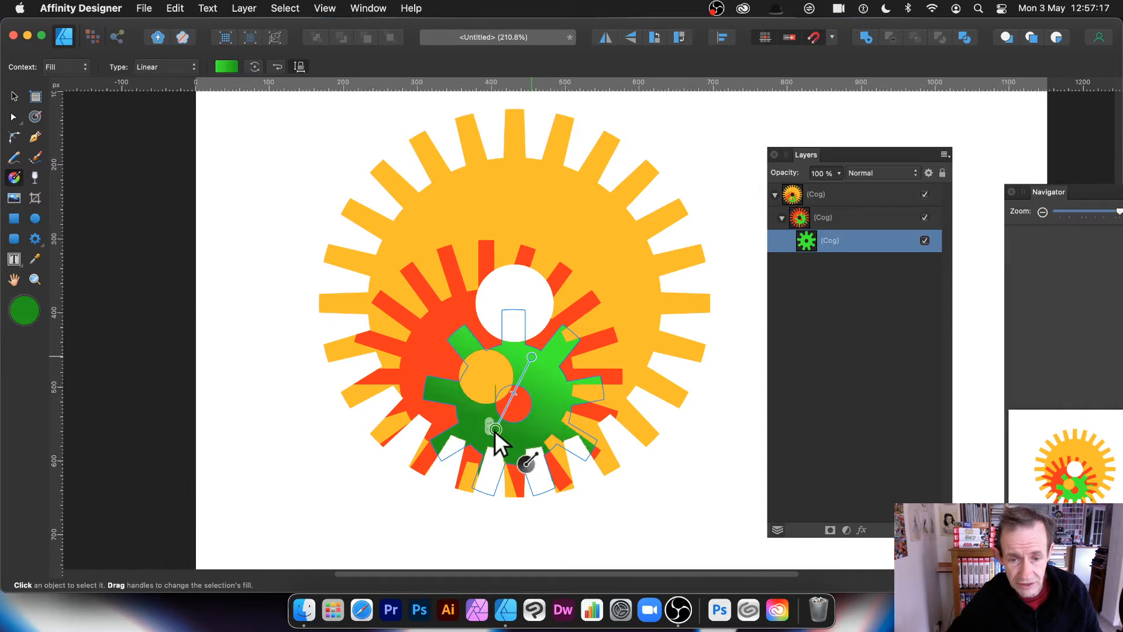
pyautogui.click(153, 67)
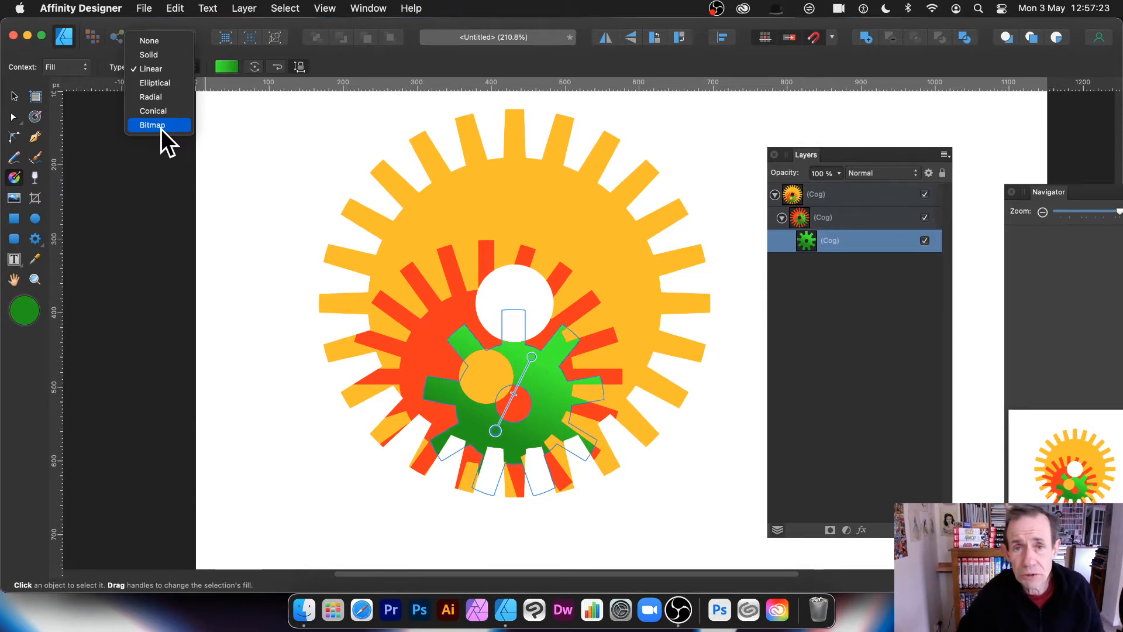
pyautogui.click(15, 96)
# Add two copies of the gradient green cog inside the red cog, one toward its upper right and one lower down.
pyautogui.click(15, 96)
pyautogui.moveTo(550, 366)
pyautogui.mouseDown()
pyautogui.moveTo(390, 300)
pyautogui.moveTo(620, 328)
pyautogui.moveTo(629, 291)
pyautogui.mouseUp()
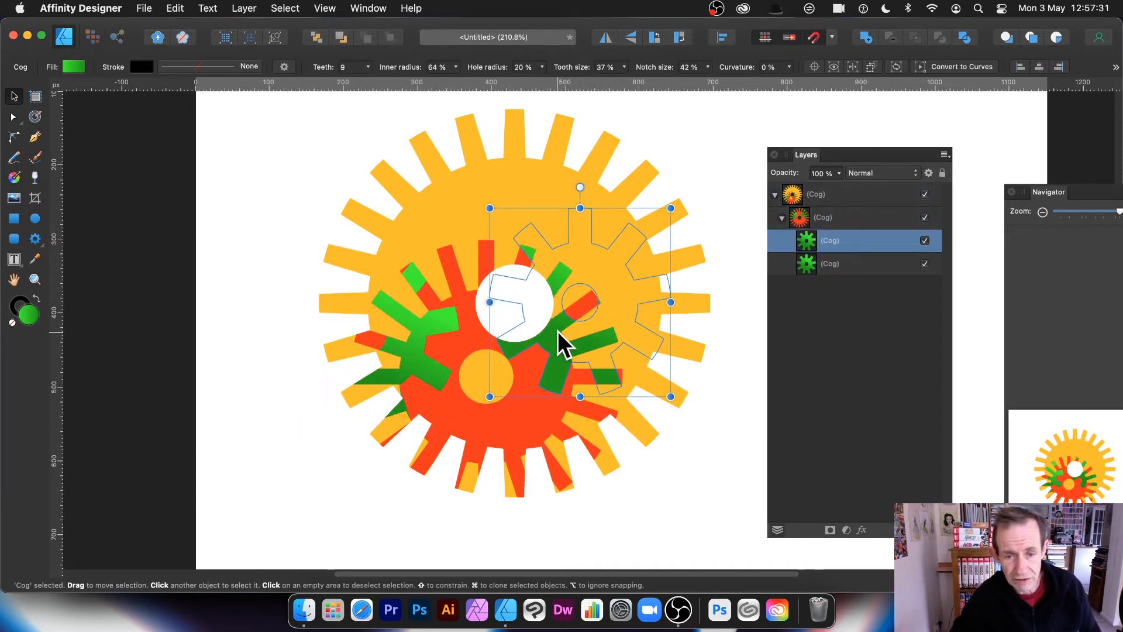
pyautogui.moveTo(557, 331)
pyautogui.mouseDown()
pyautogui.moveTo(494, 461)
pyautogui.moveTo(472, 476)
pyautogui.moveTo(475, 453)
pyautogui.mouseUp()
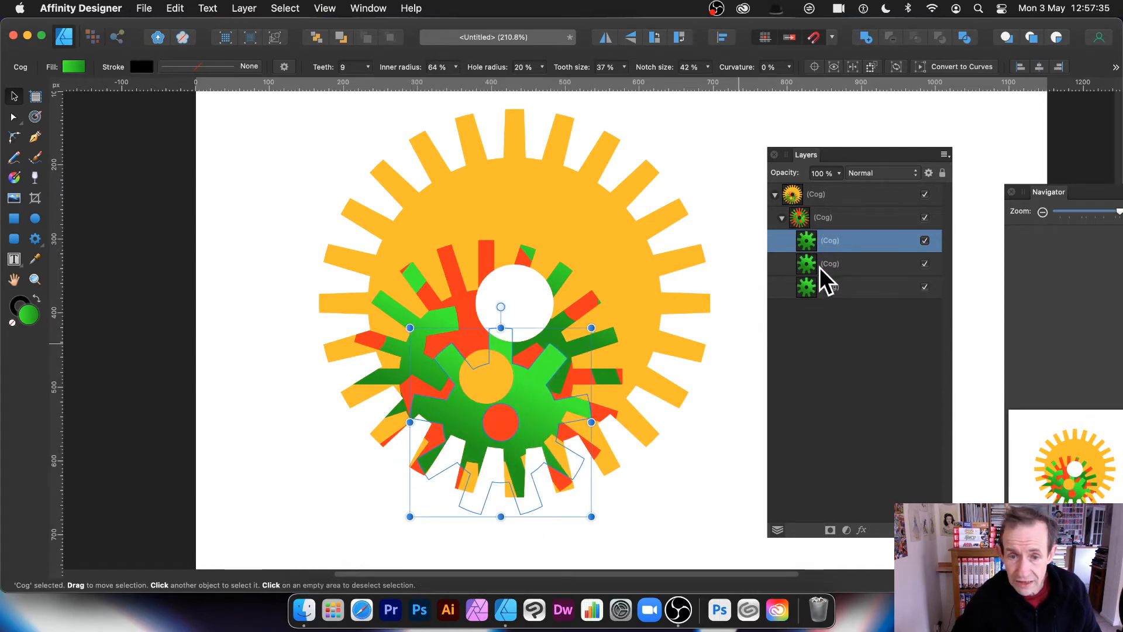
# Move the red cog with its nested green cogs to the upper left of the yellow cog.
pyautogui.click(840, 219)
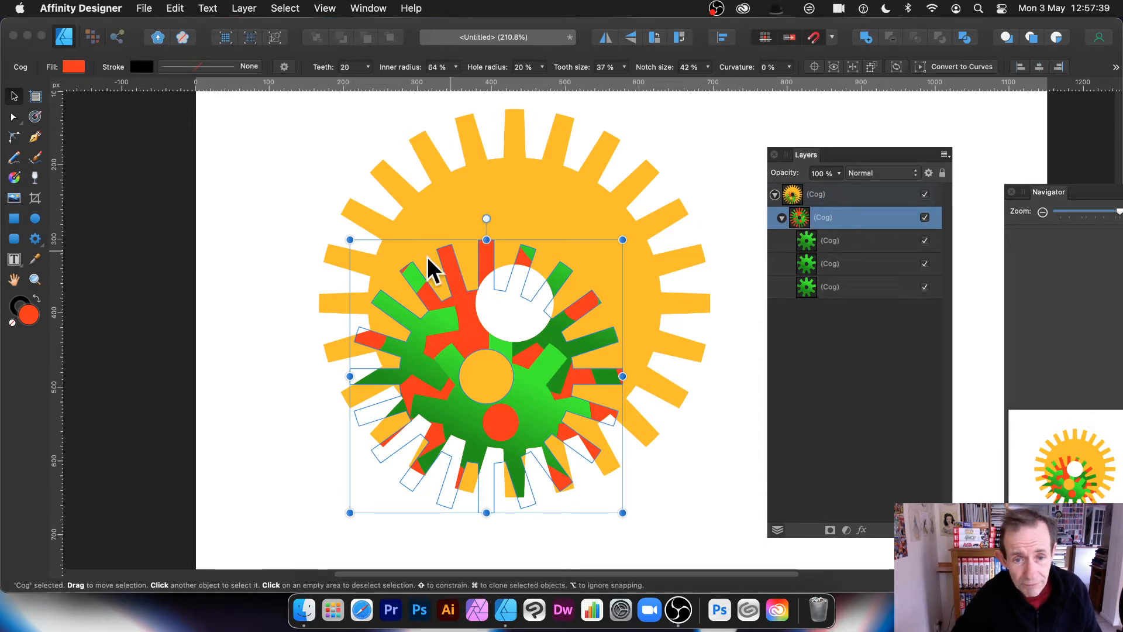
pyautogui.moveTo(501, 255); pyautogui.dragTo(523, 117)
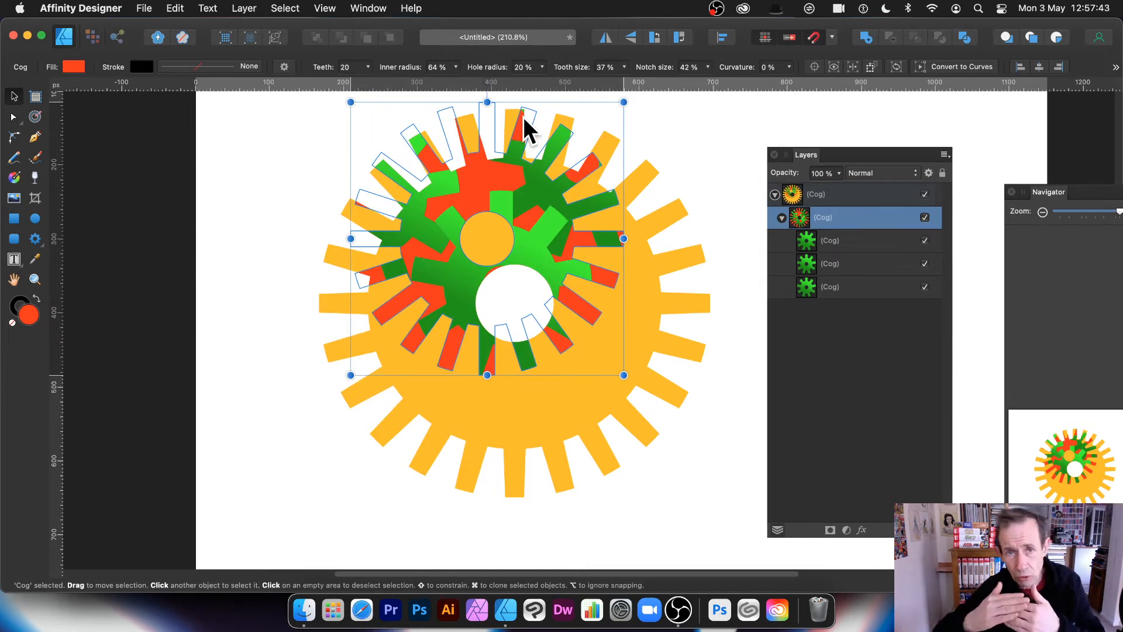
pyautogui.moveTo(557, 188); pyautogui.dragTo(401, 213)
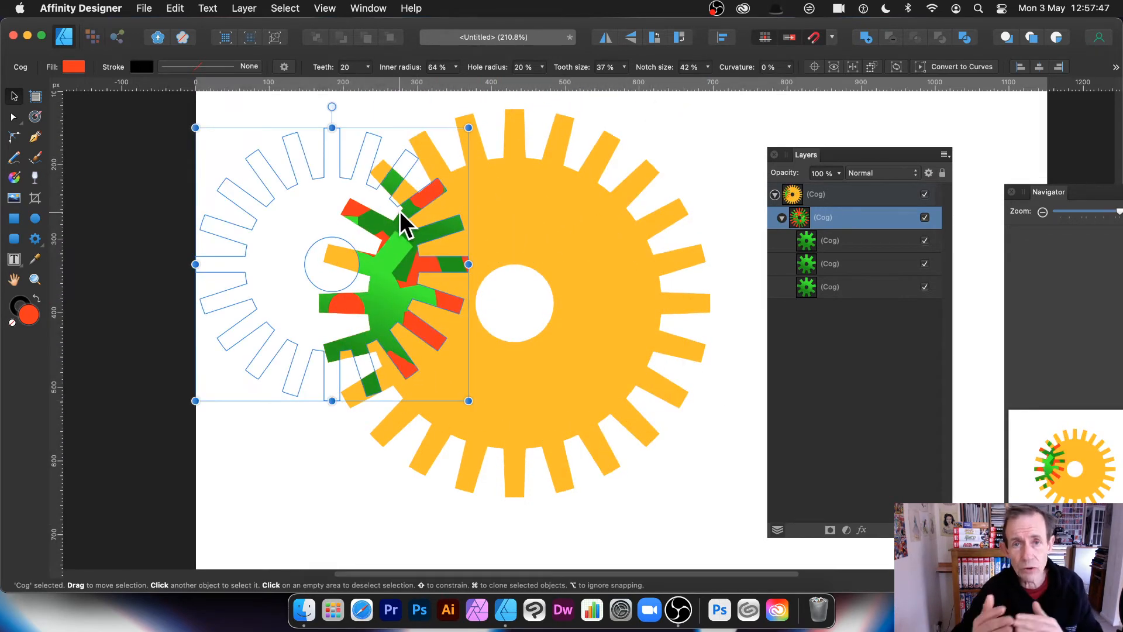
pyautogui.moveTo(371, 271); pyautogui.dragTo(463, 277)
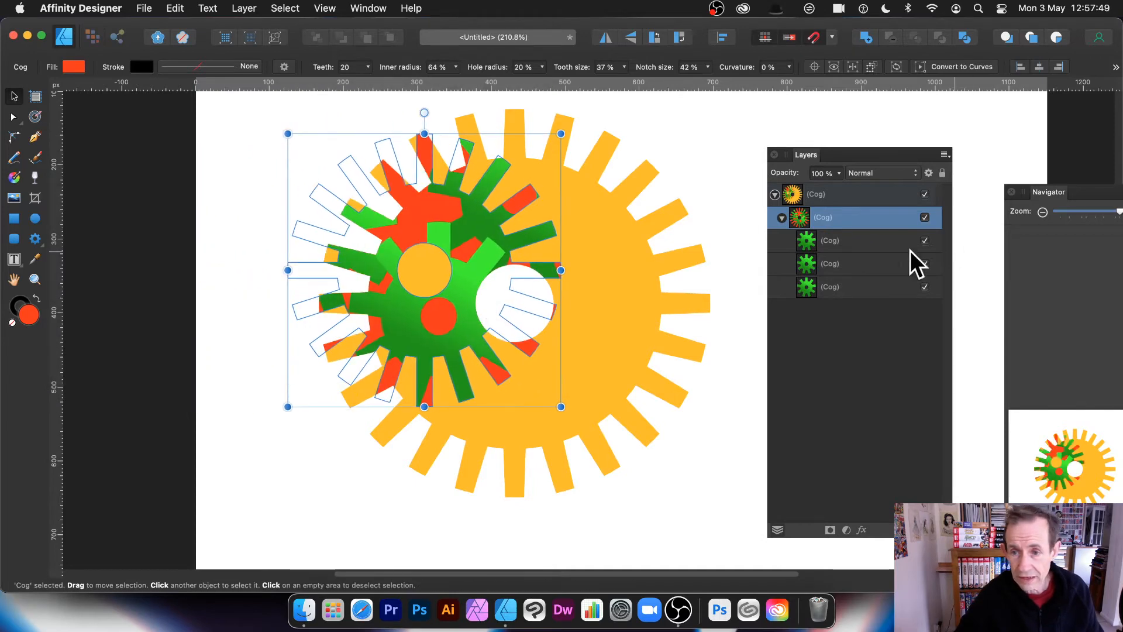
# Center the topmost green cog near the yellow cog's white hole and reduce it to 6 teeth.
pyautogui.click(824, 241)
pyautogui.moveTo(461, 289)
pyautogui.mouseDown()
pyautogui.moveTo(357, 228)
pyautogui.moveTo(446, 306)
pyautogui.mouseUp()
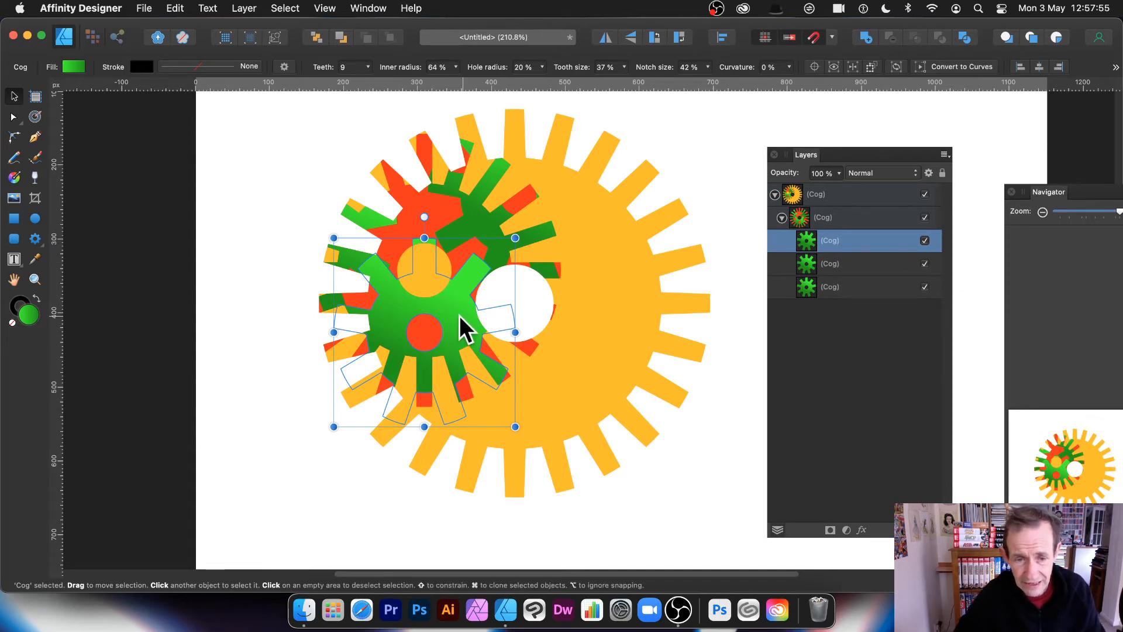
pyautogui.moveTo(462, 326); pyautogui.dragTo(499, 264)
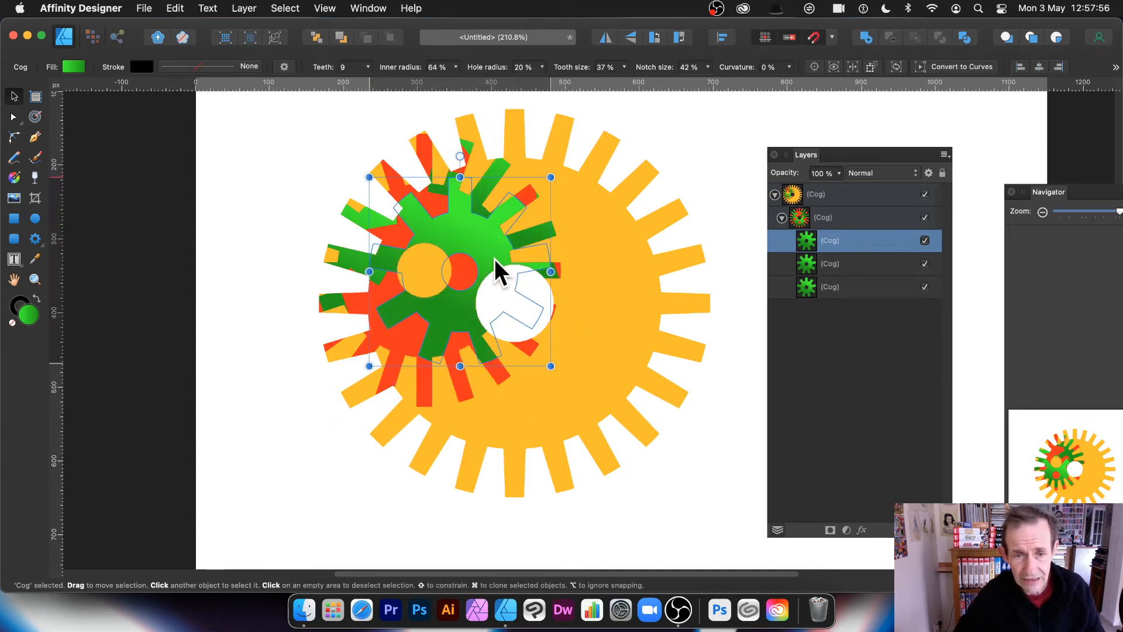
pyautogui.click(367, 67)
pyautogui.moveTo(368, 83)
pyautogui.mouseDown()
pyautogui.moveTo(446, 83)
pyautogui.moveTo(362, 83)
pyautogui.mouseUp()
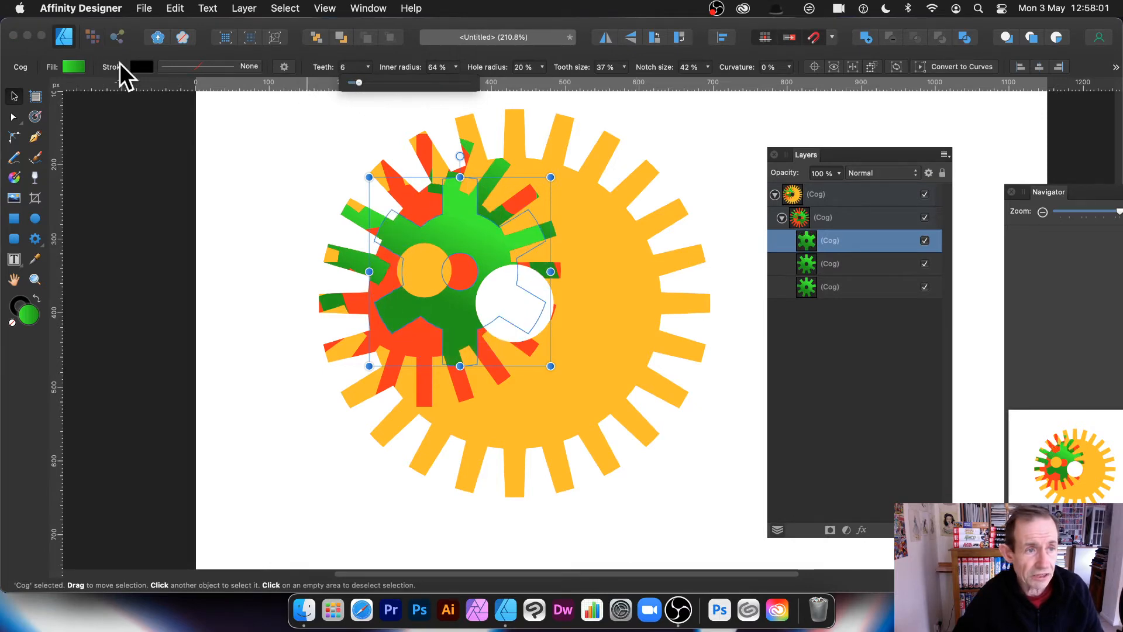
# Fill the six-tooth cog with solid blue (H 229, S 100, L 51) and give it a 7.5 pt black stroke.
pyautogui.click(67, 66)
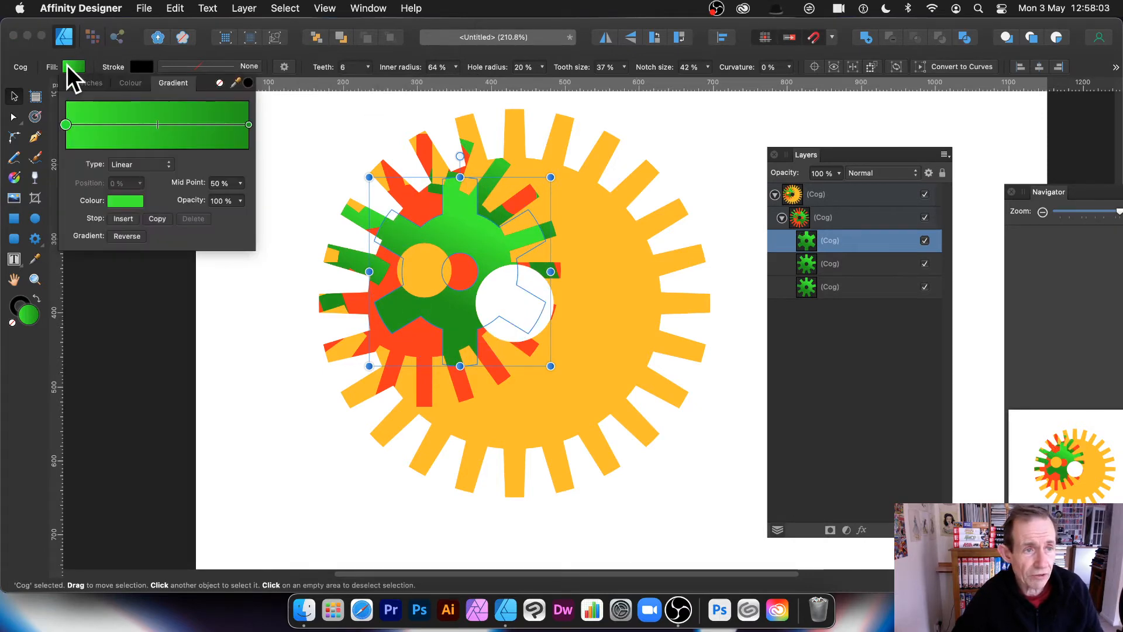
pyautogui.click(130, 83)
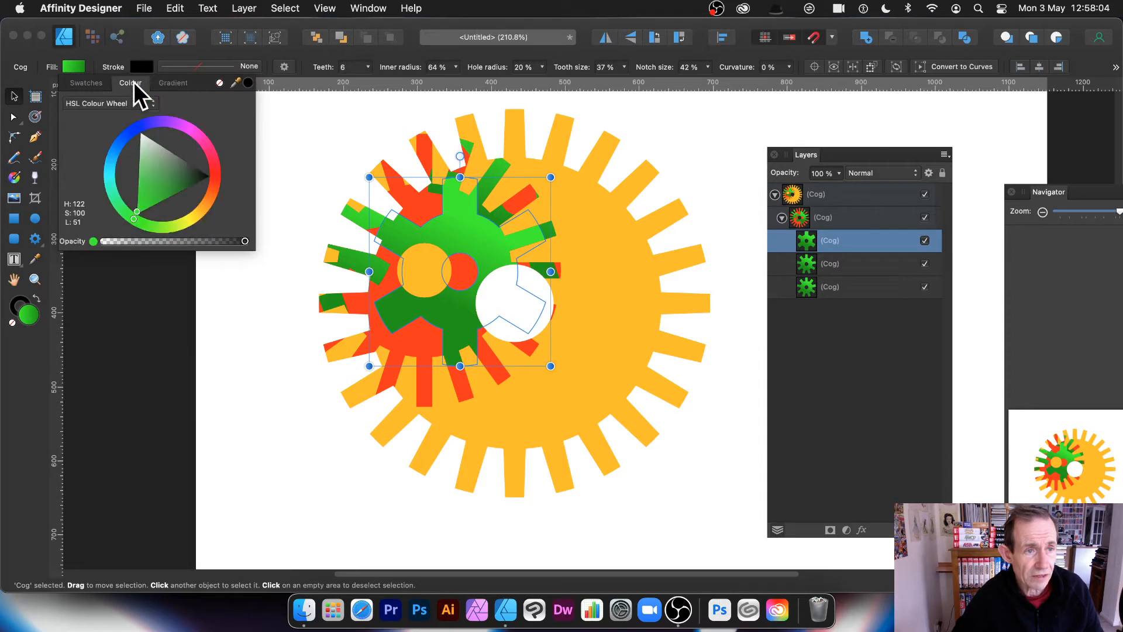
pyautogui.click(127, 133)
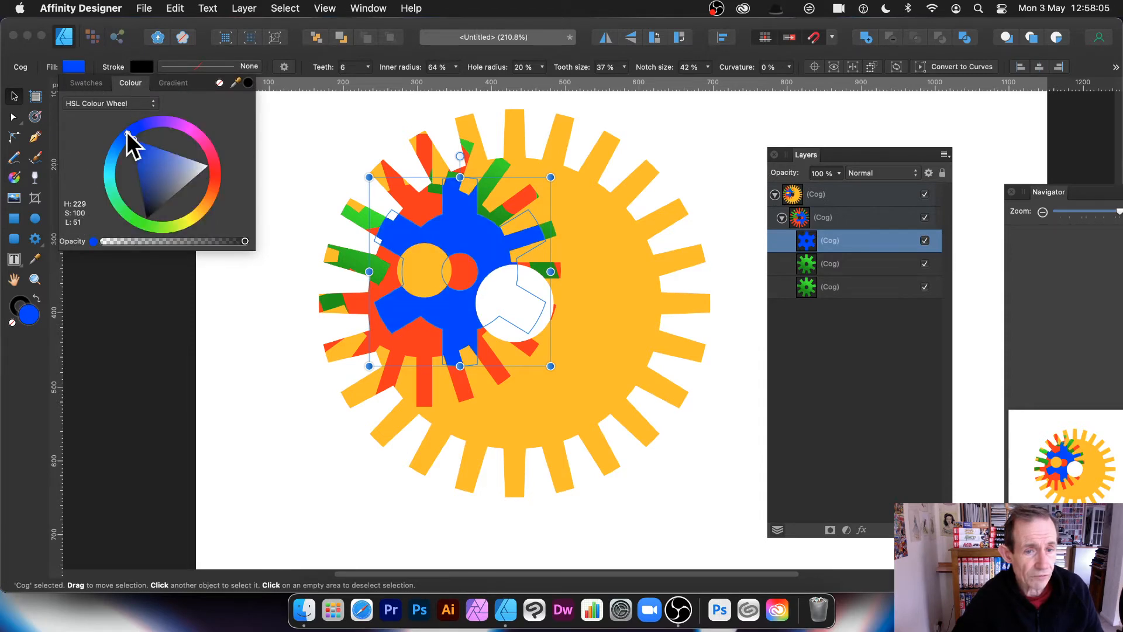
pyautogui.click(219, 63)
pyautogui.moveTo(160, 111); pyautogui.dragTo(205, 104)
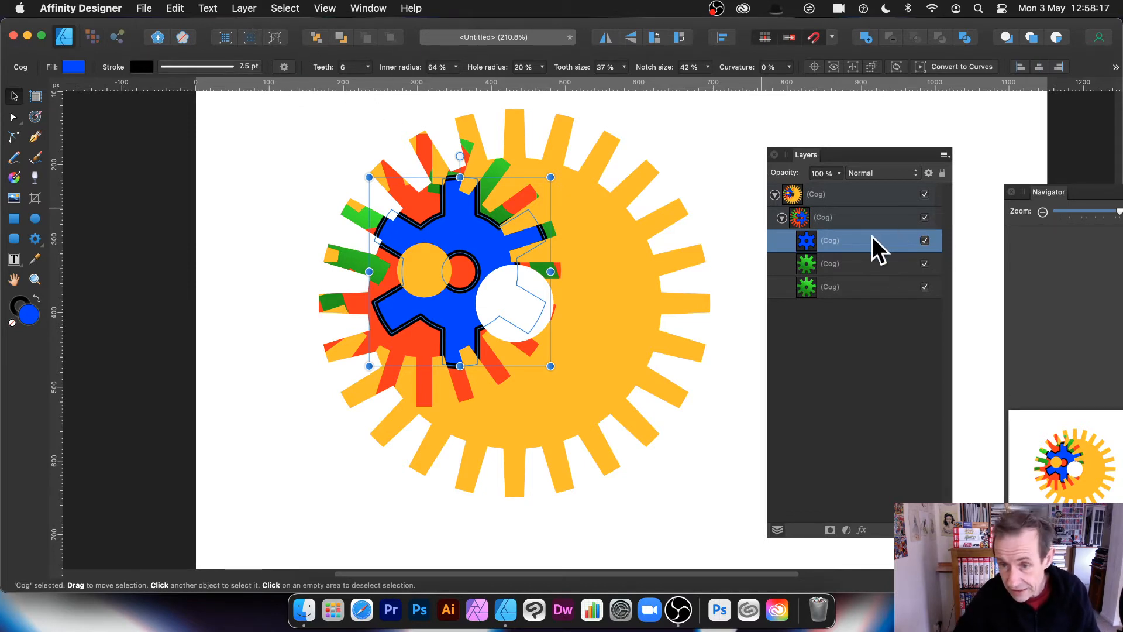
pyautogui.click(925, 240)
pyautogui.click(926, 241)
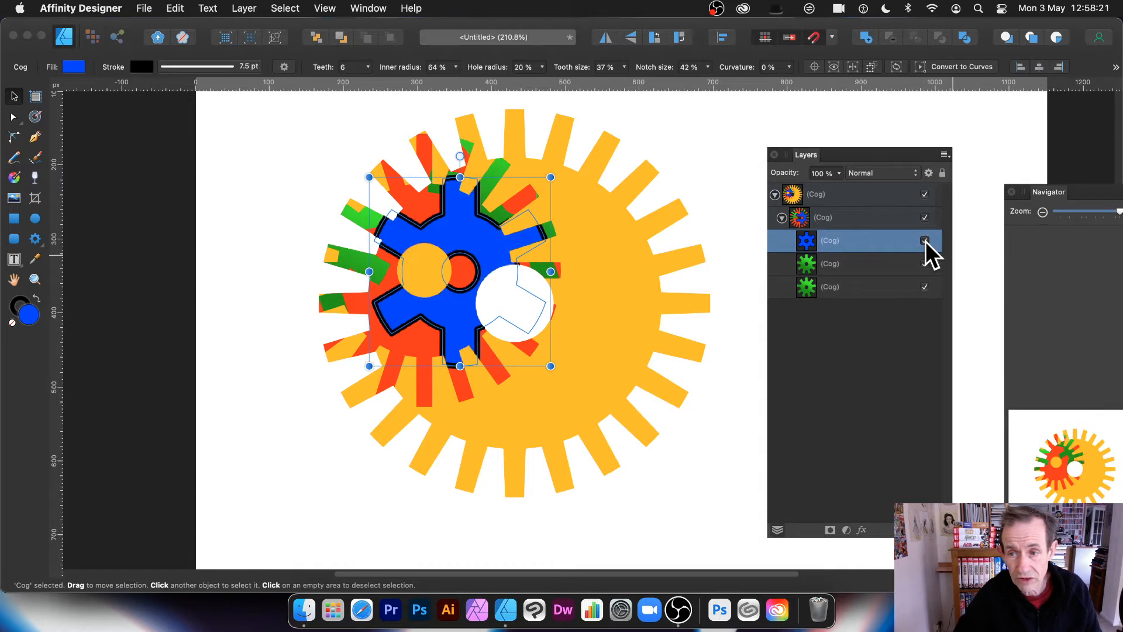
# Open the Layer Effects settings for the blue cog.
pyautogui.click(245, 8)
pyautogui.moveTo(315, 579)
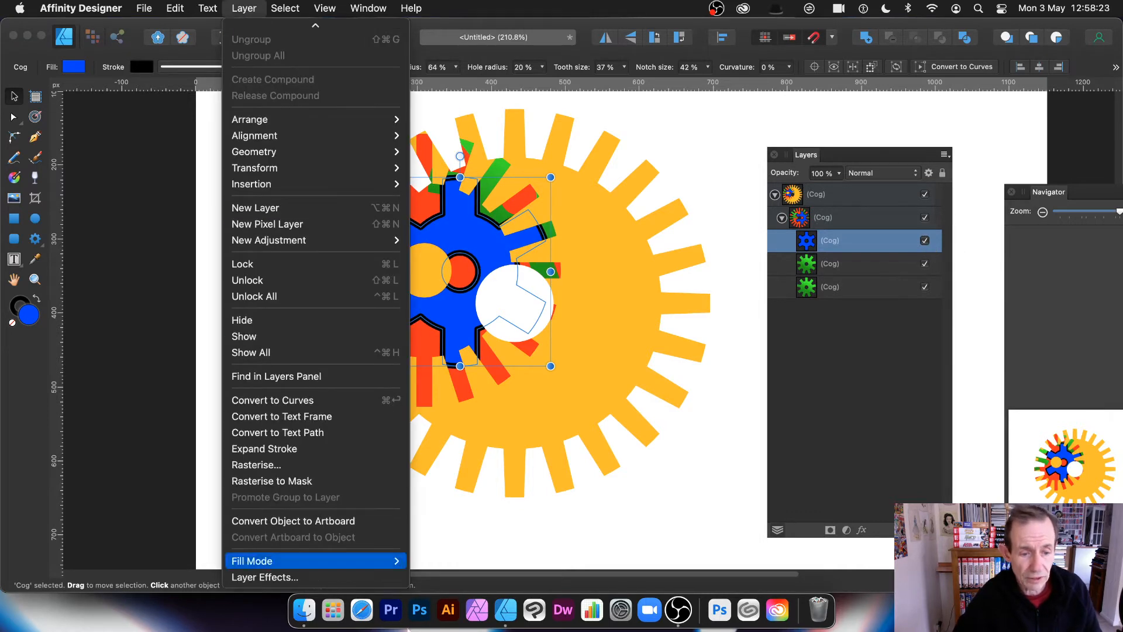
pyautogui.click(301, 578)
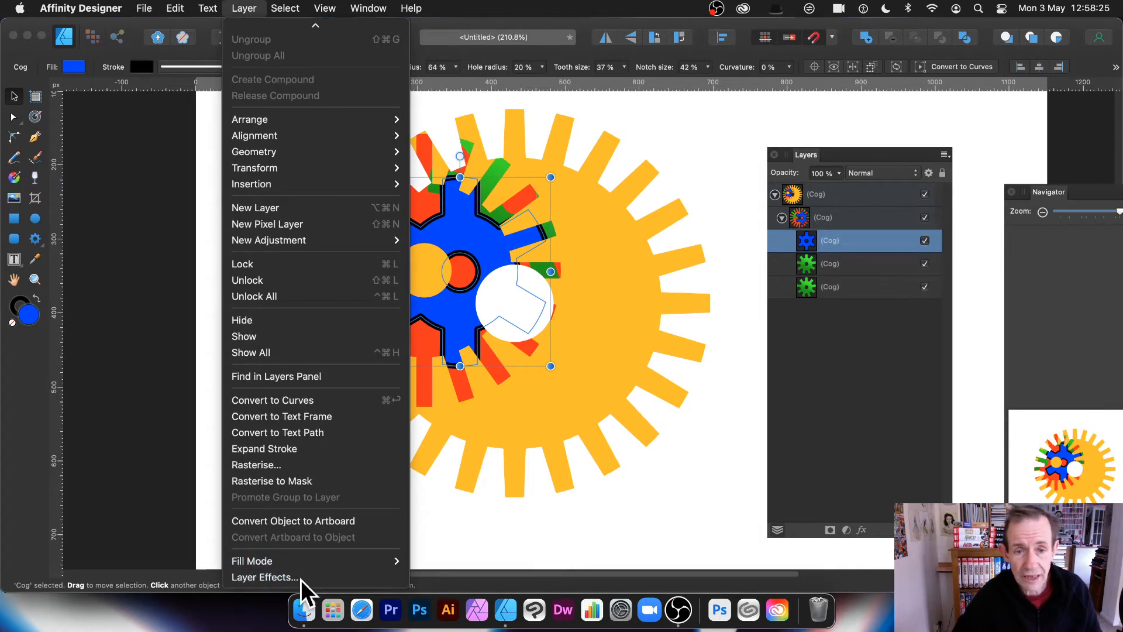
pyautogui.click(670, 179)
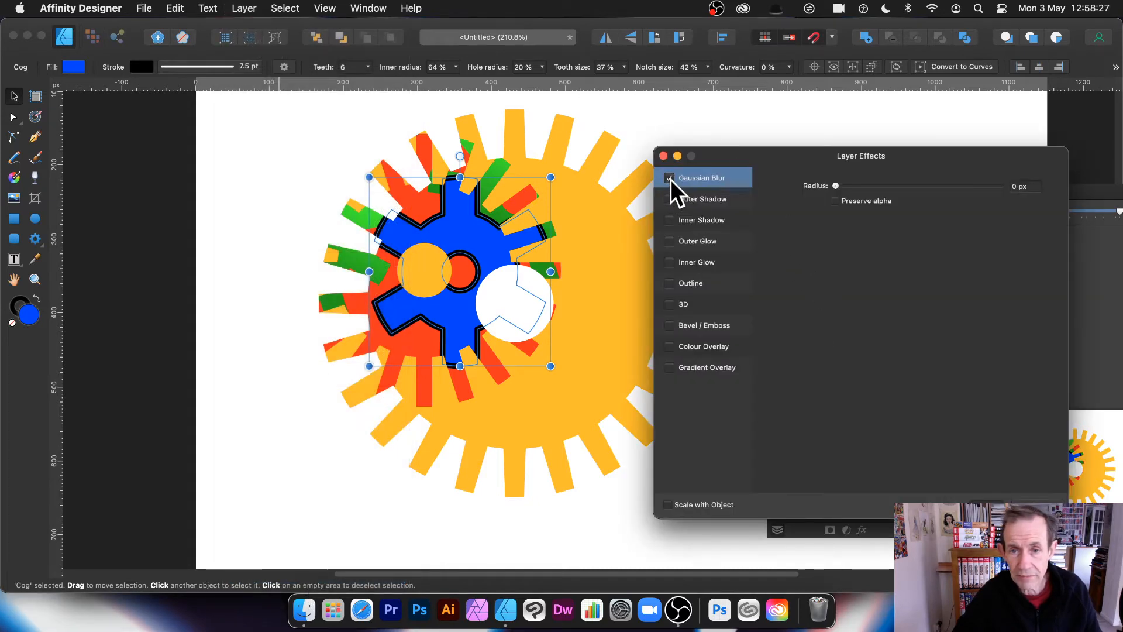
pyautogui.moveTo(849, 184); pyautogui.dragTo(809, 191)
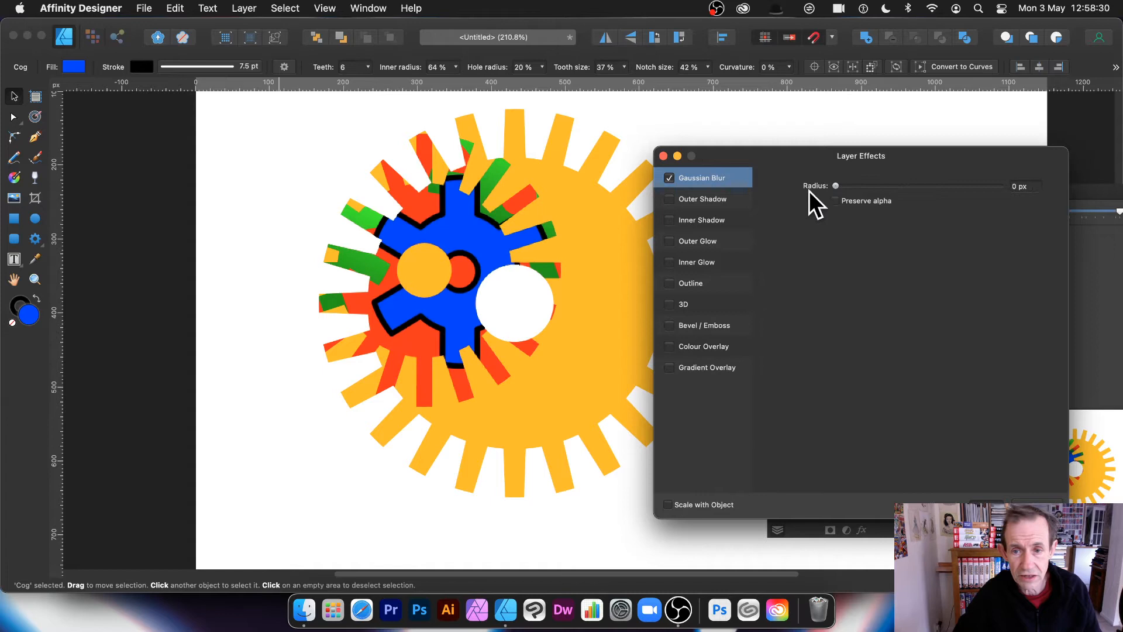
pyautogui.click(670, 179)
# Apply a Pillow Bevel / Emboss effect to the blue cog with a slightly larger radius than the default 5 px.
pyautogui.click(706, 326)
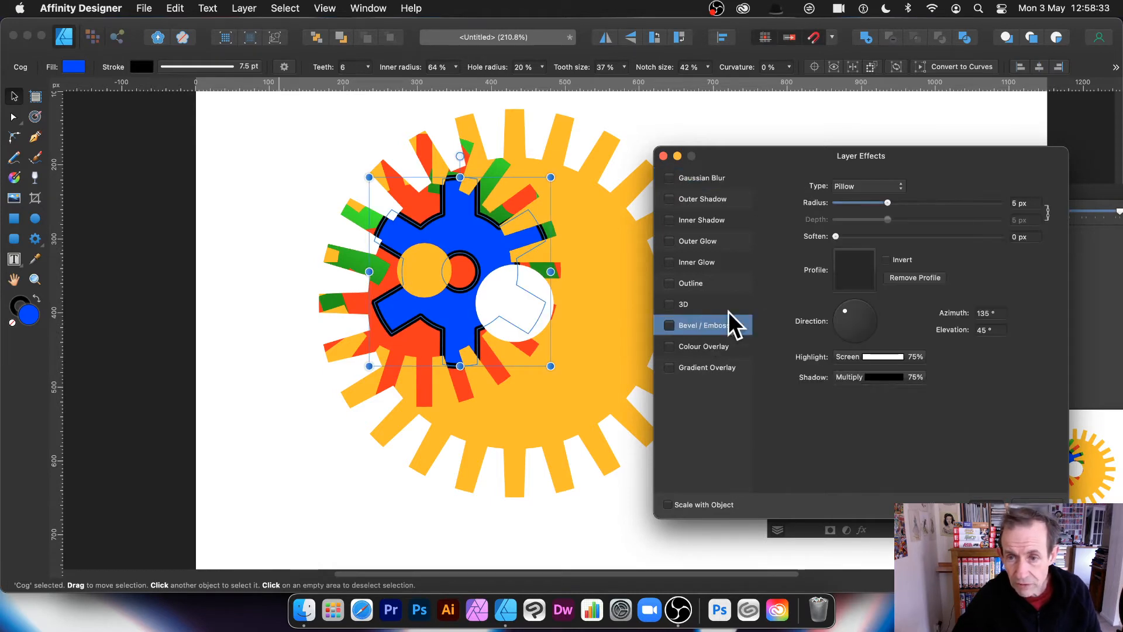
pyautogui.moveTo(897, 202)
pyautogui.mouseDown()
pyautogui.moveTo(915, 202)
pyautogui.moveTo(897, 204)
pyautogui.mouseUp()
pyautogui.click(1036, 504)
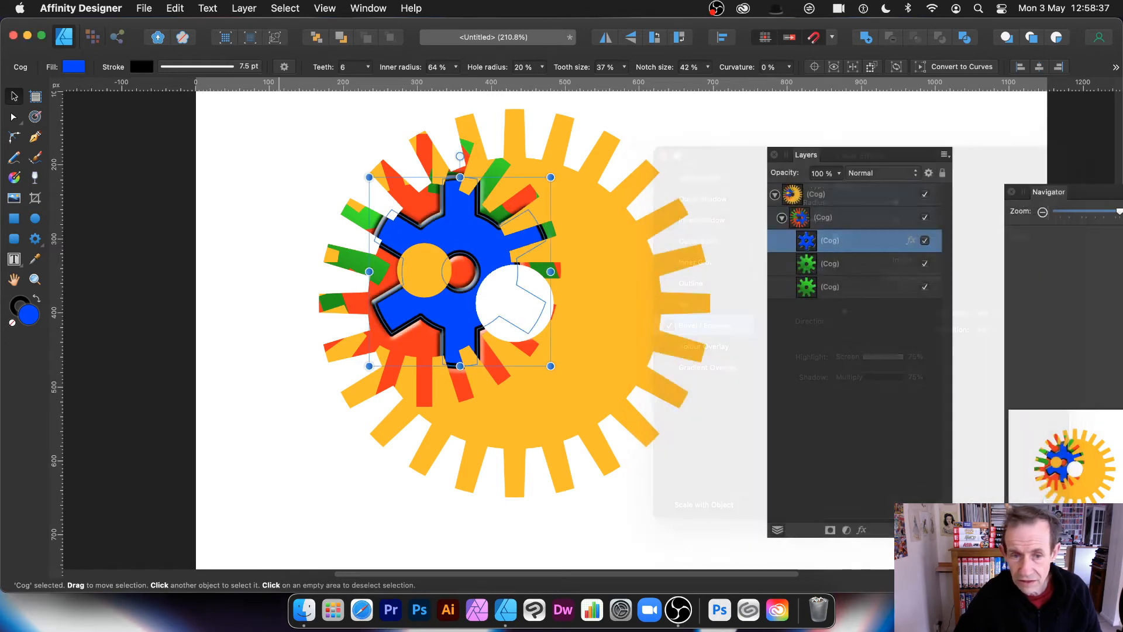
# Add an HSL adjustment inside the blue cog and shift its hue to magenta.
pyautogui.click(252, 9)
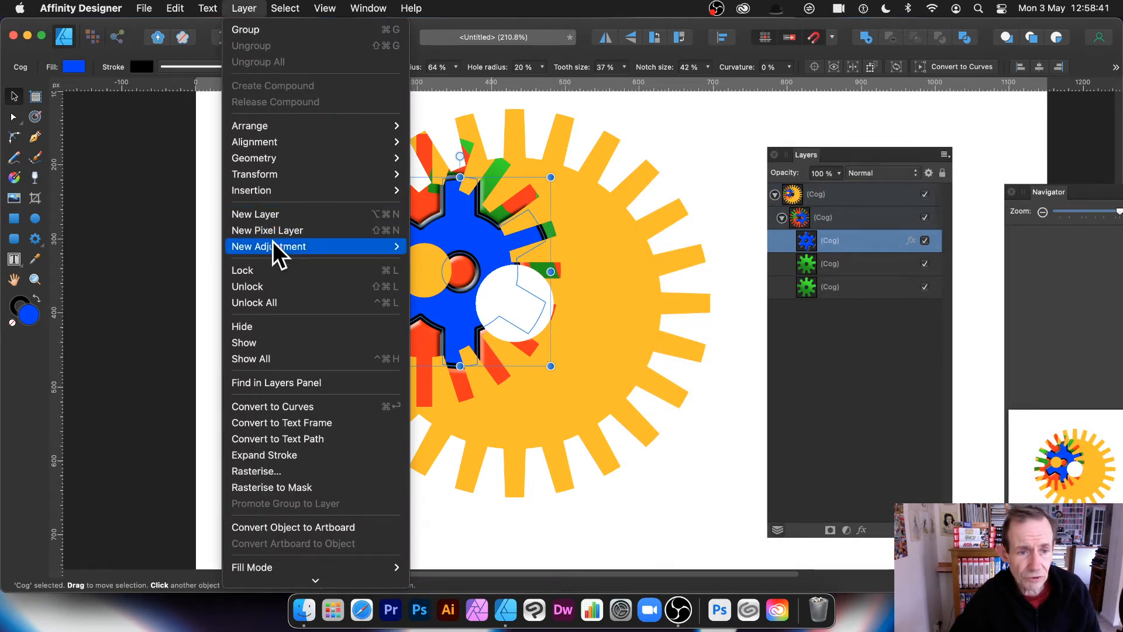
pyautogui.moveTo(273, 245)
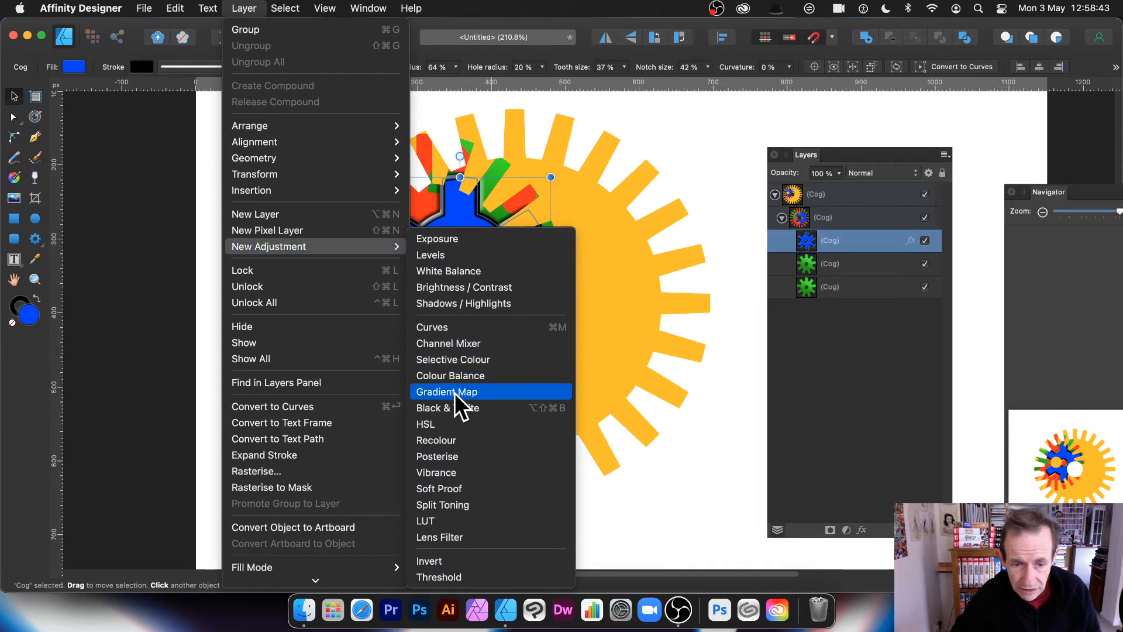
pyautogui.click(444, 426)
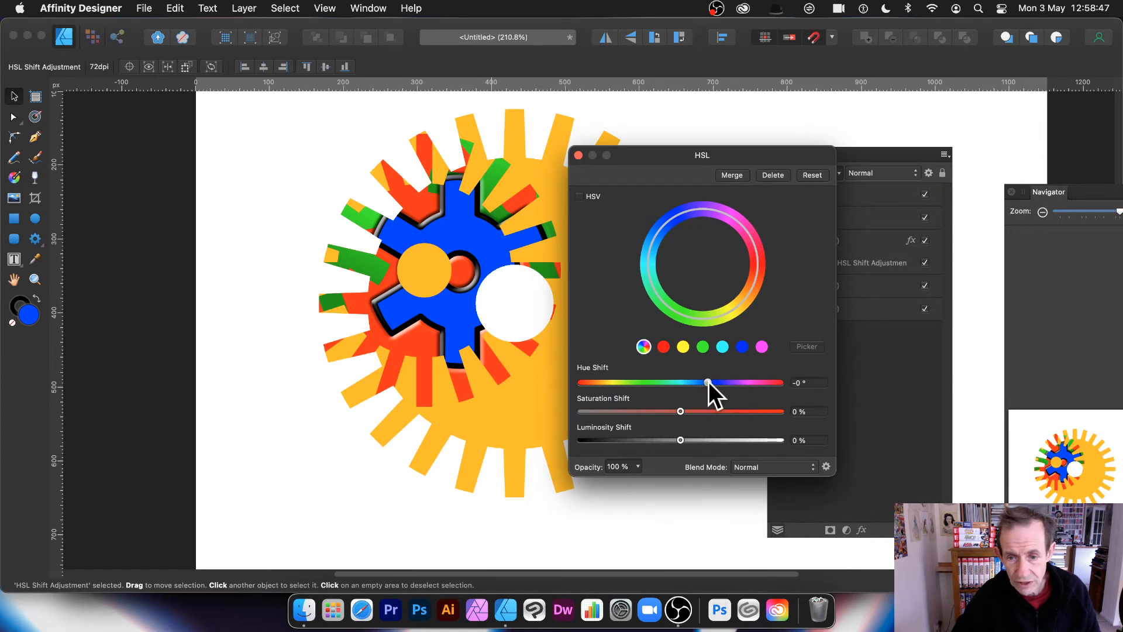
pyautogui.moveTo(707, 383); pyautogui.dragTo(645, 385)
pyautogui.click(578, 155)
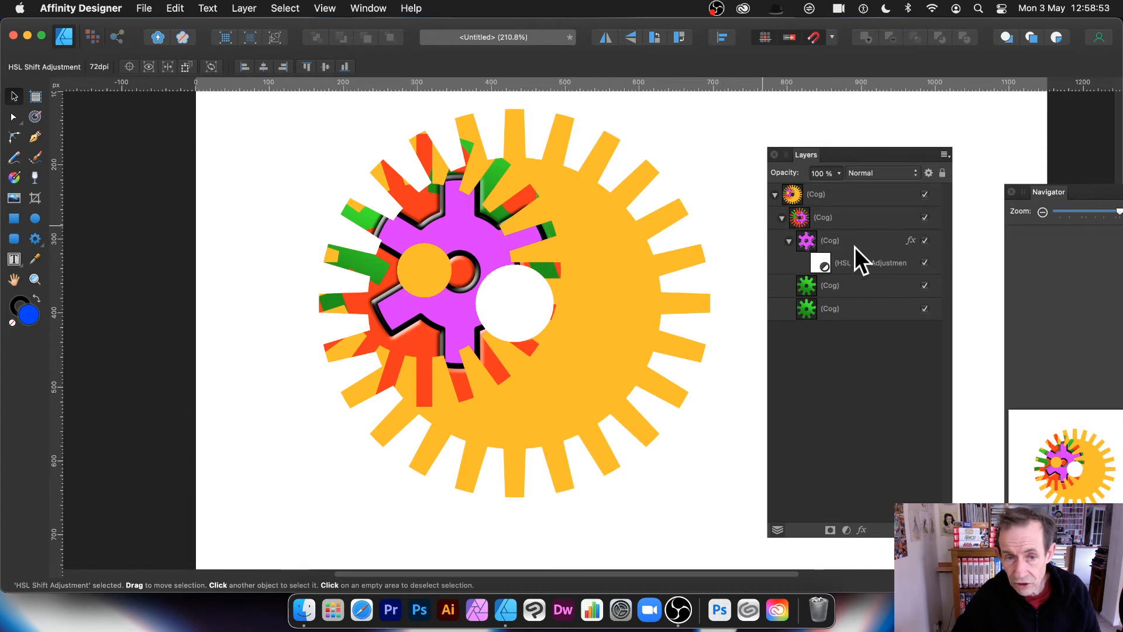
# Try pulling a green cog out of the red cog and using it as the red cog's mask, and undo these changes.
pyautogui.moveTo(856, 251)
pyautogui.mouseDown()
pyautogui.moveTo(792, 251)
pyautogui.moveTo(807, 242)
pyautogui.moveTo(804, 264)
pyautogui.moveTo(809, 229)
pyautogui.mouseUp()
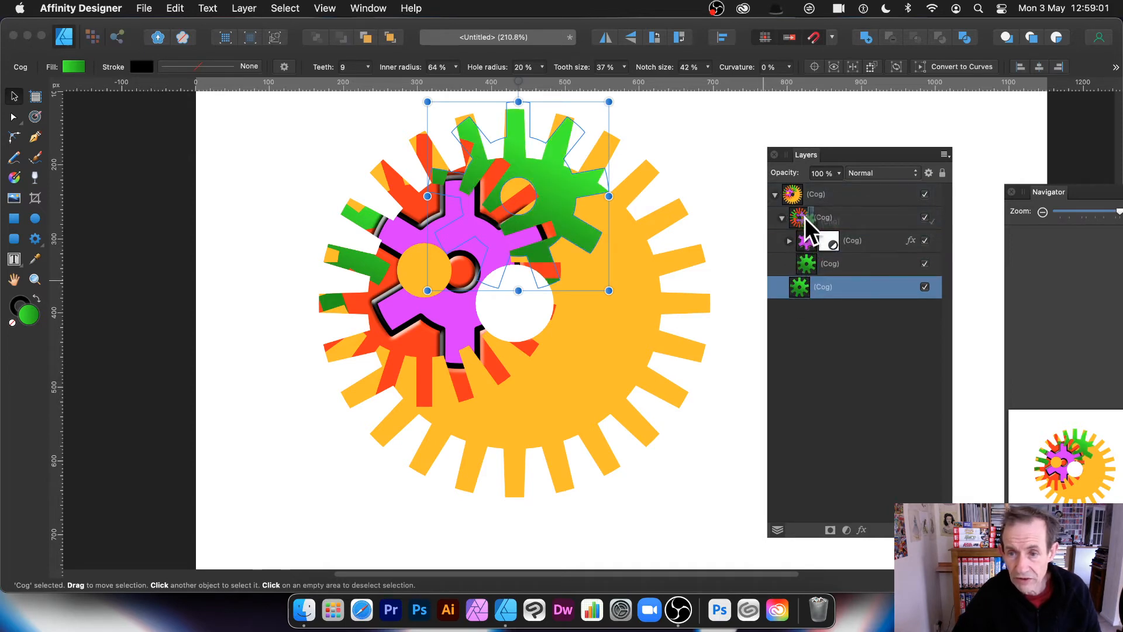
pyautogui.moveTo(800, 213); pyautogui.dragTo(800, 213)
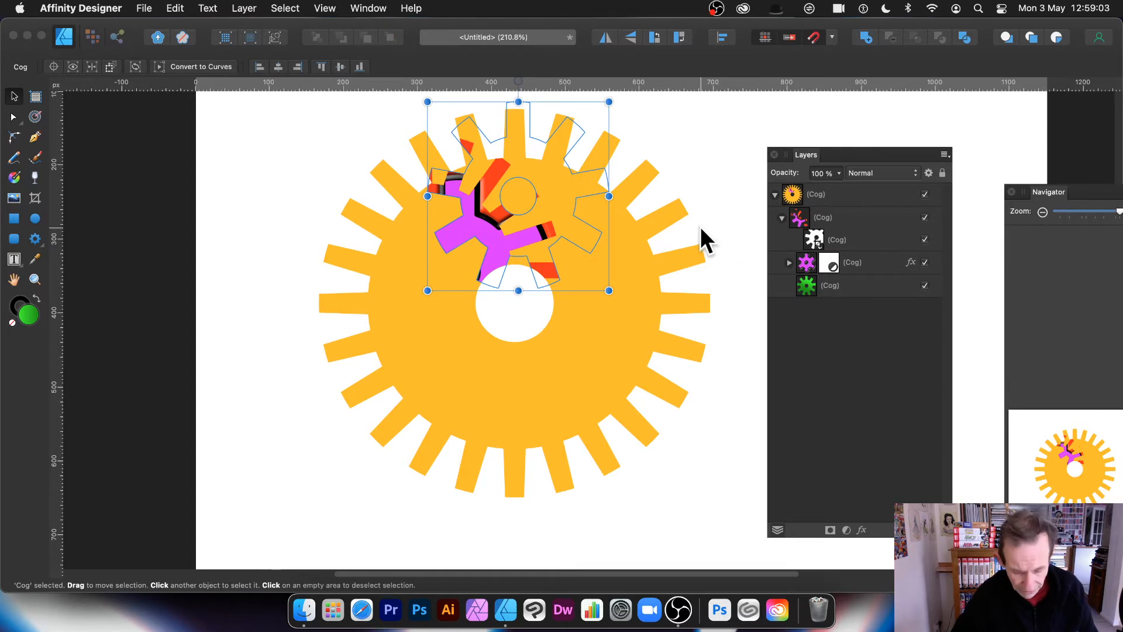
pyautogui.press('super+z')
pyautogui.press('super+z')
pyautogui.press('super+z')
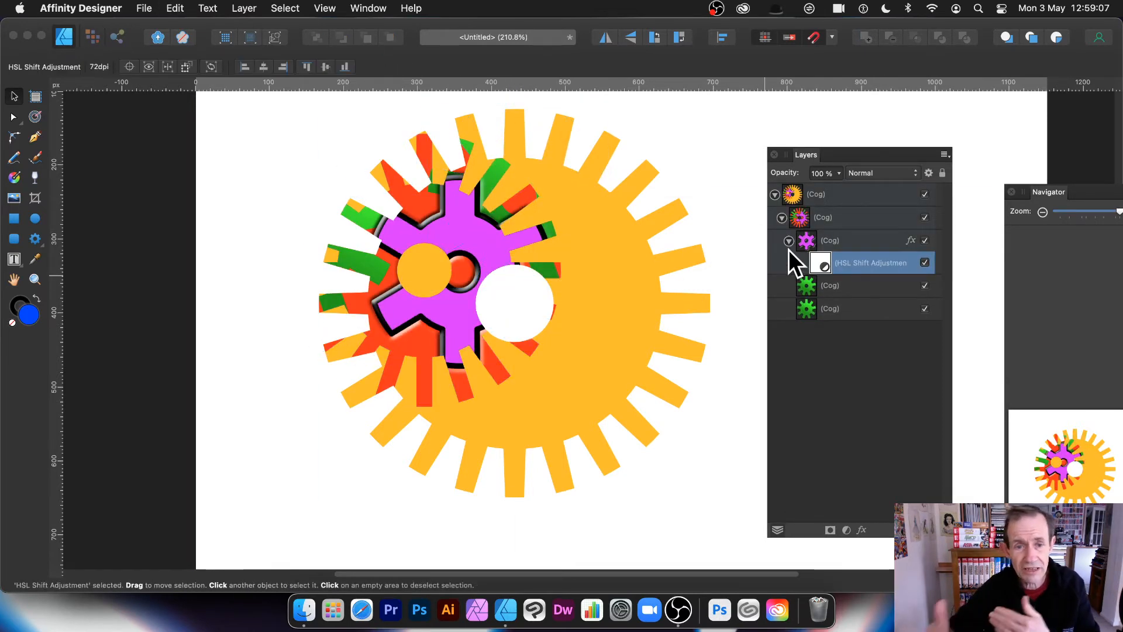
# Select the magenta cog and collapse its nested HSL adjustment in the layer stack.
pyautogui.click(825, 242)
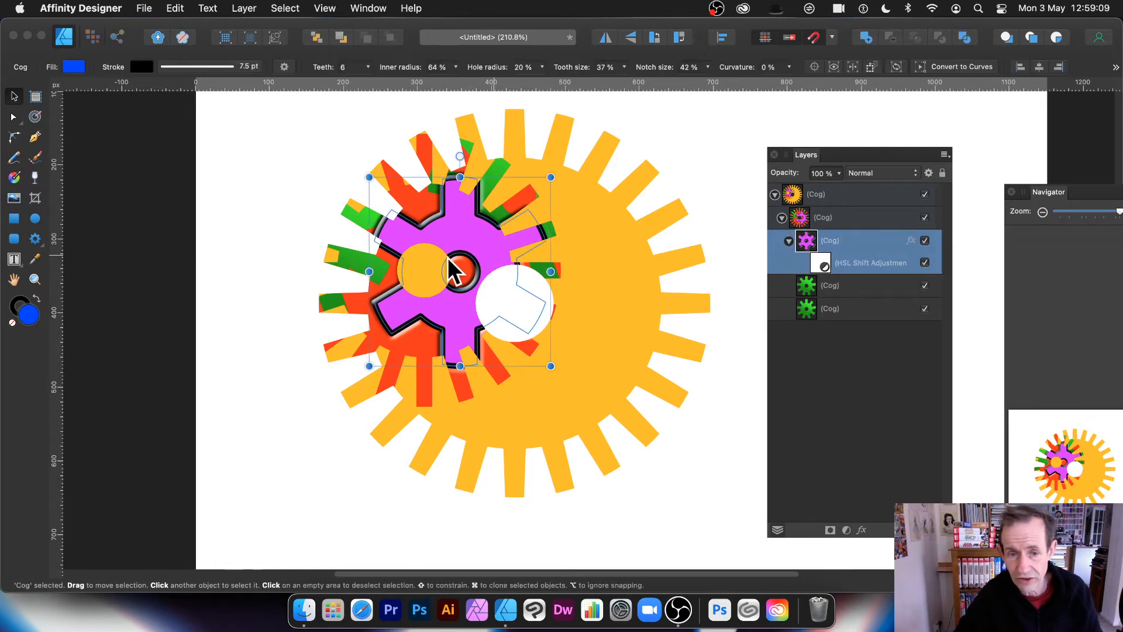
pyautogui.moveTo(813, 245); pyautogui.dragTo(800, 242)
pyautogui.click(790, 240)
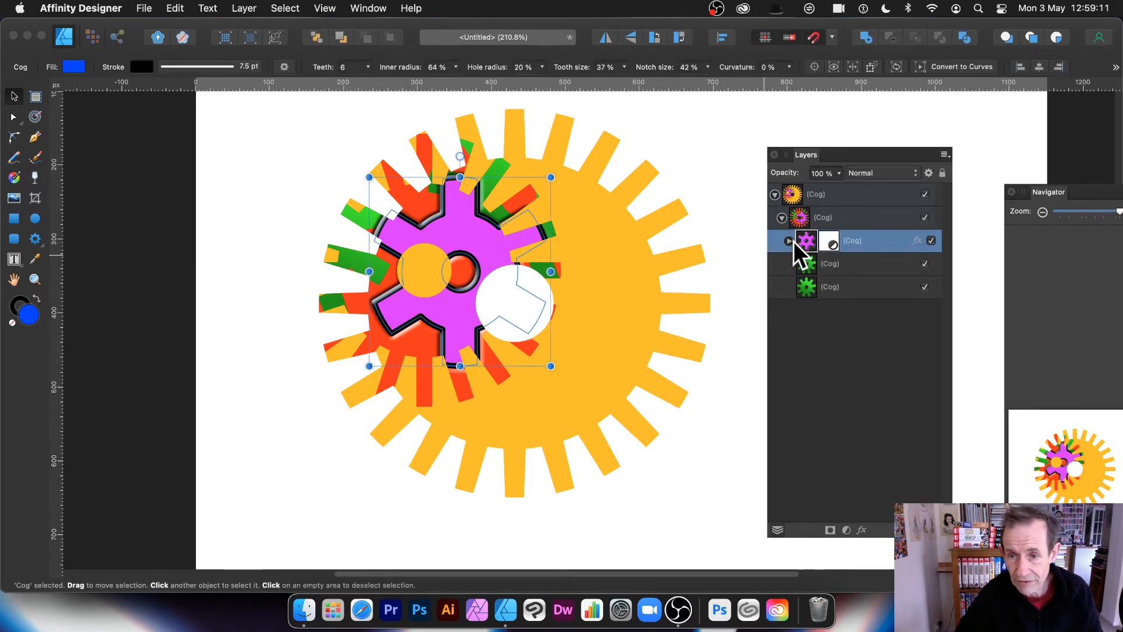
# Select the red cog with its nested cogs and place three copies of it around the inside of the yellow cog.
pyautogui.click(800, 217)
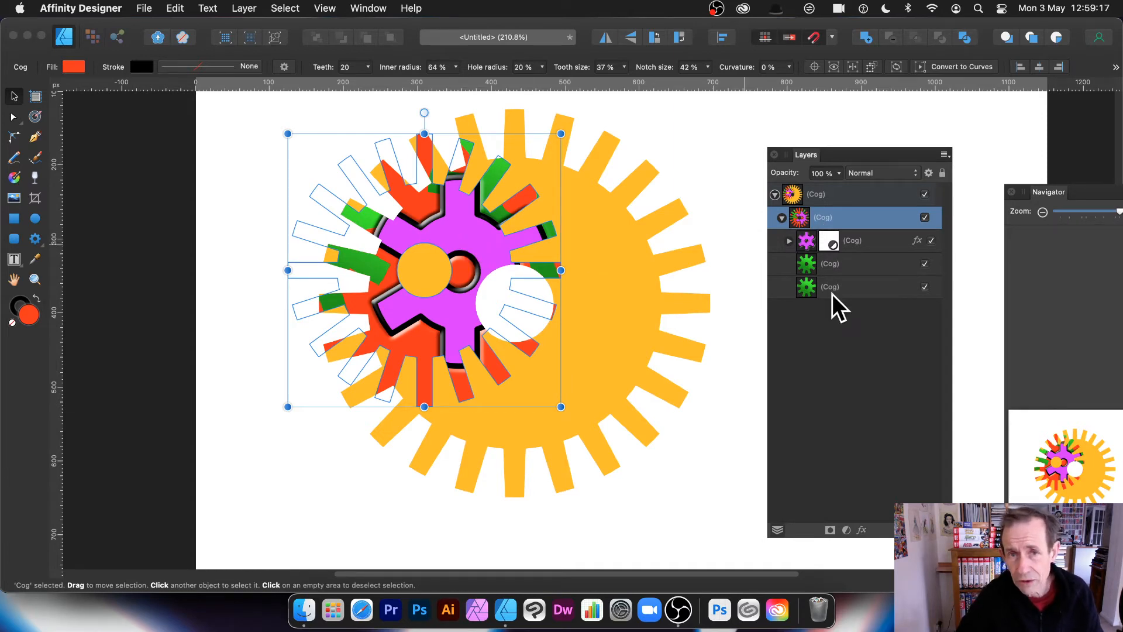
pyautogui.moveTo(465, 234)
pyautogui.mouseDown()
pyautogui.moveTo(592, 167)
pyautogui.moveTo(632, 166)
pyautogui.moveTo(626, 157)
pyautogui.mouseUp()
pyautogui.moveTo(556, 171)
pyautogui.mouseDown()
pyautogui.moveTo(599, 368)
pyautogui.moveTo(550, 357)
pyautogui.moveTo(421, 378)
pyautogui.mouseUp()
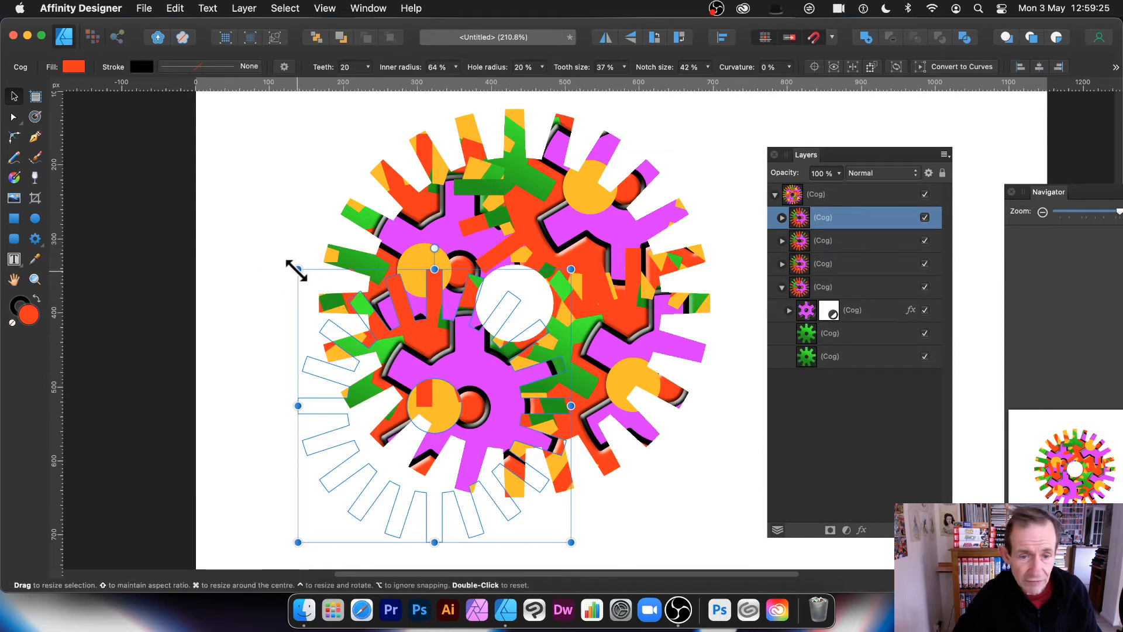
# Shrink the lower-left red cog copy to about half size and reposition it, and rotate and moderately shrink the lower-right copy.
pyautogui.moveTo(298, 270); pyautogui.dragTo(432, 403)
pyautogui.moveTo(525, 433); pyautogui.dragTo(458, 346)
pyautogui.click(821, 240)
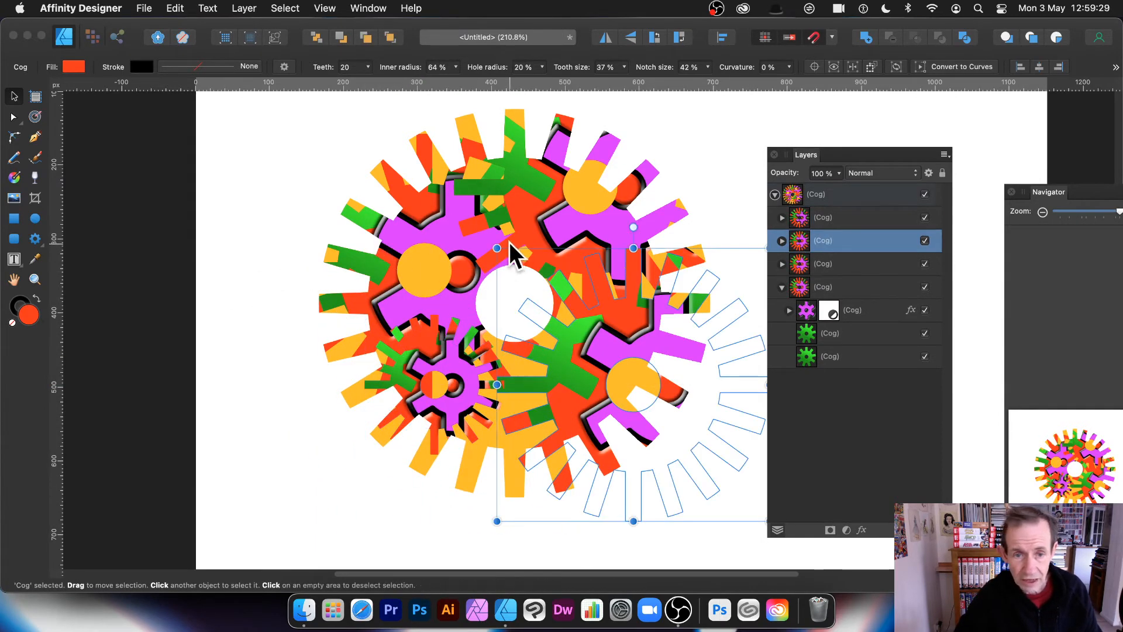
pyautogui.moveTo(497, 241); pyautogui.dragTo(674, 192)
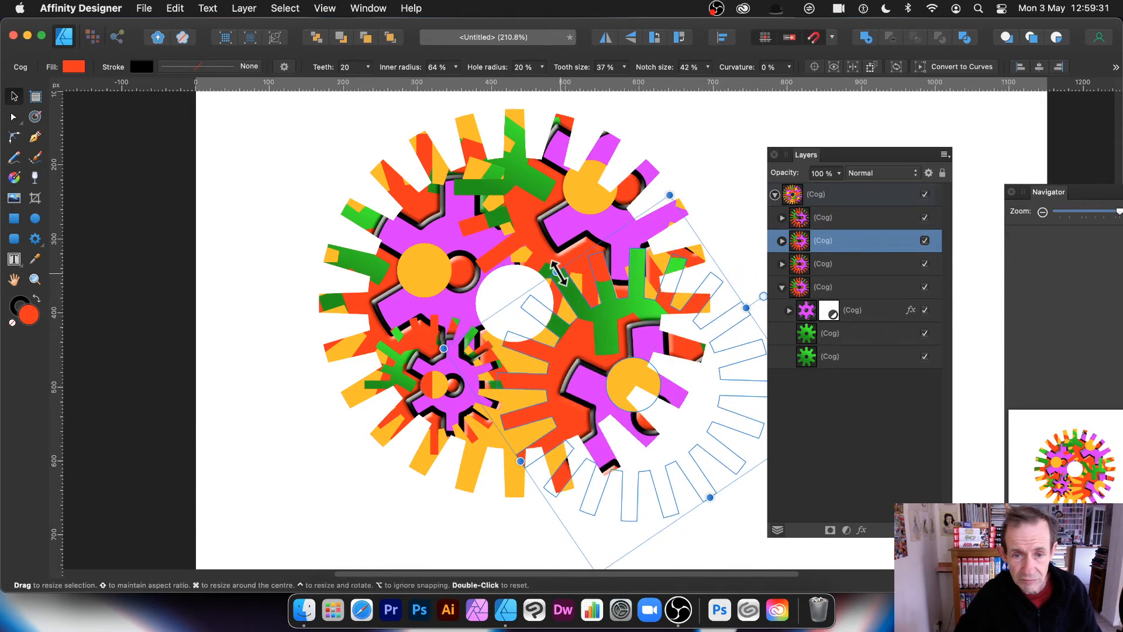
pyautogui.moveTo(559, 272)
pyautogui.mouseDown()
pyautogui.moveTo(605, 339)
pyautogui.moveTo(562, 276)
pyautogui.moveTo(546, 286)
pyautogui.mouseUp()
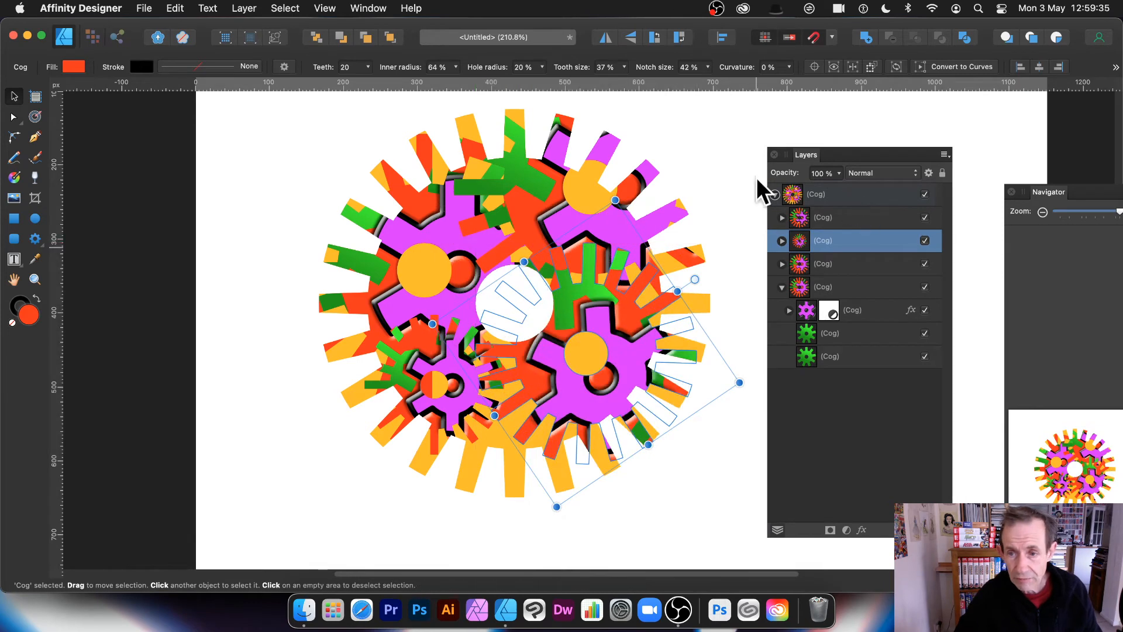
# Add an HSL adjustment to the rotated lower-right cog copy with a hue shift of about 139.4°.
pyautogui.click(250, 10)
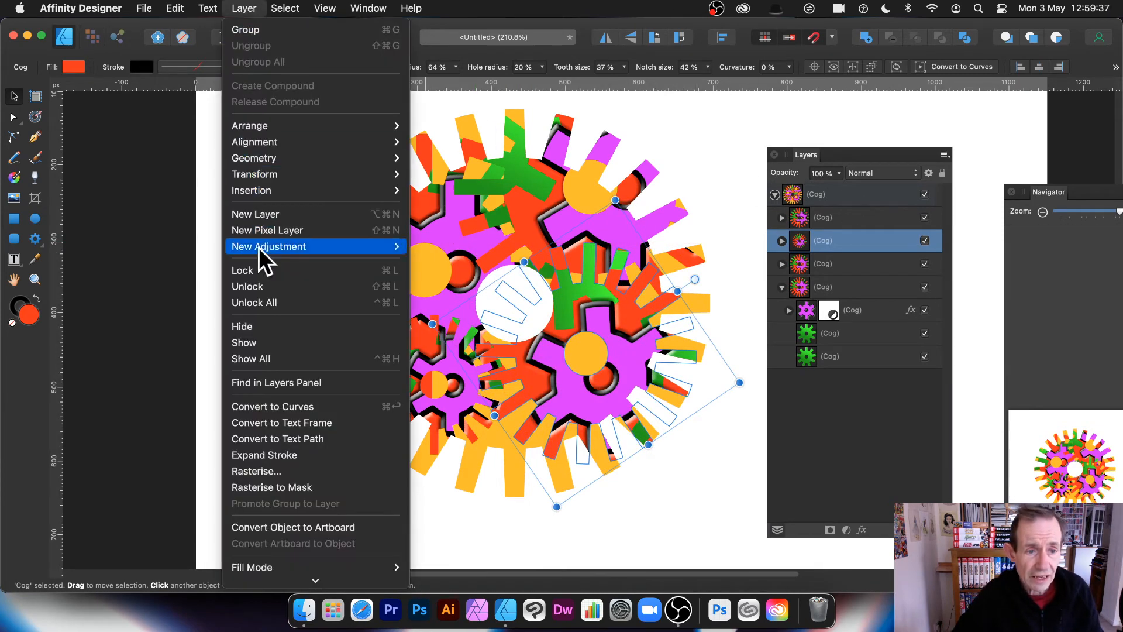
pyautogui.moveTo(260, 246)
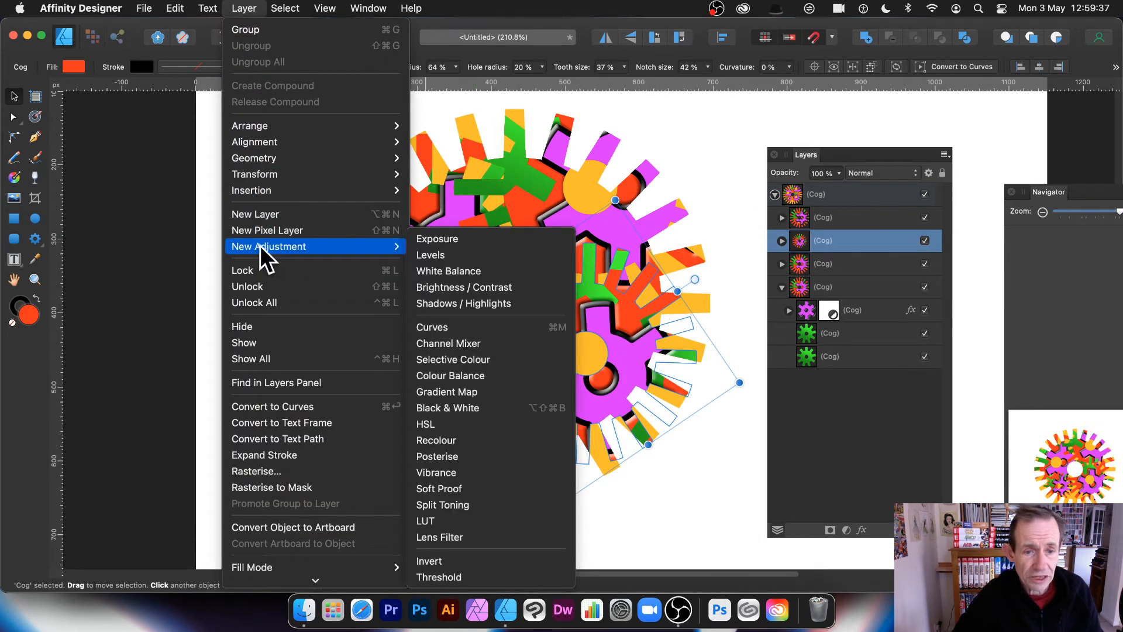
pyautogui.click(441, 423)
pyautogui.moveTo(680, 382); pyautogui.dragTo(758, 384)
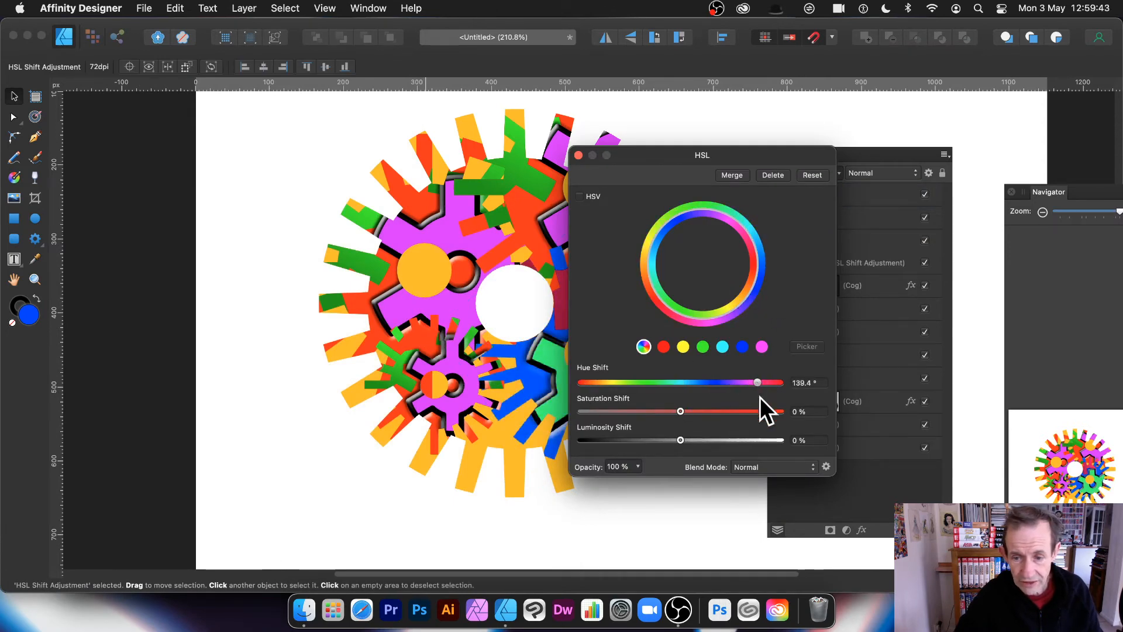
pyautogui.click(578, 155)
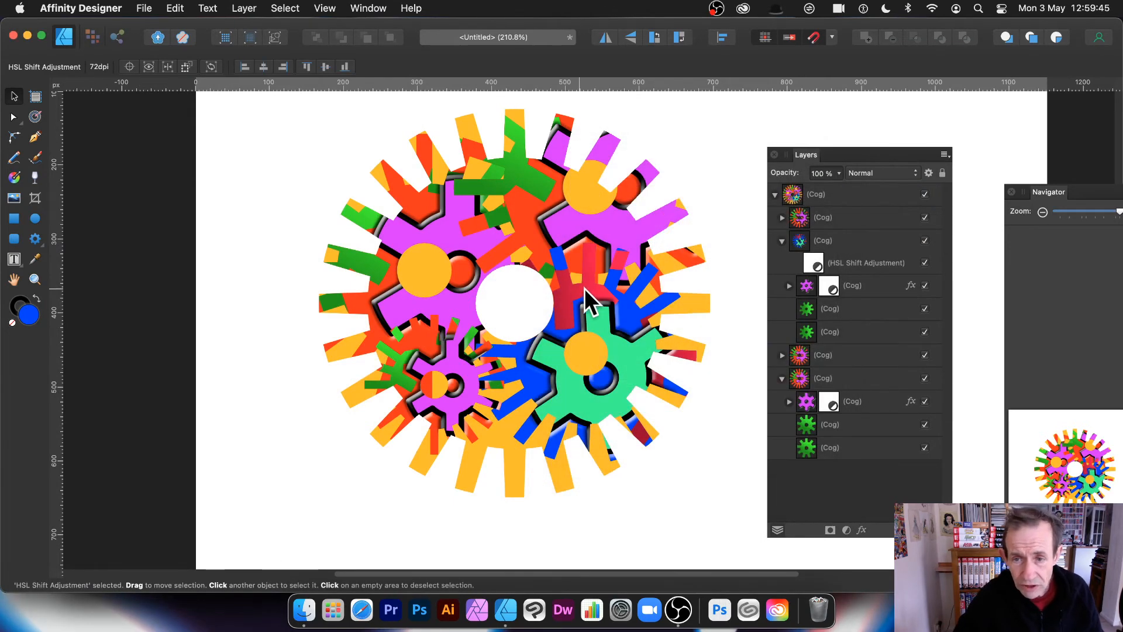
# Set the recoloured cog copy's blend mode to Difference and clone it twice more across the inside of the yellow cog.
pyautogui.click(814, 240)
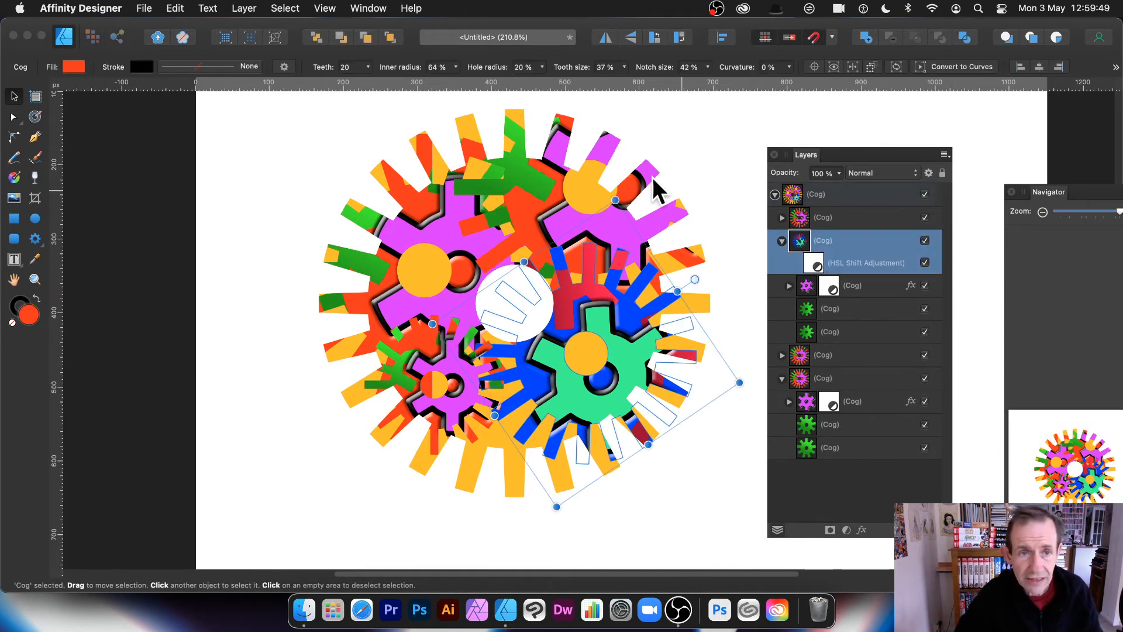
pyautogui.click(880, 172)
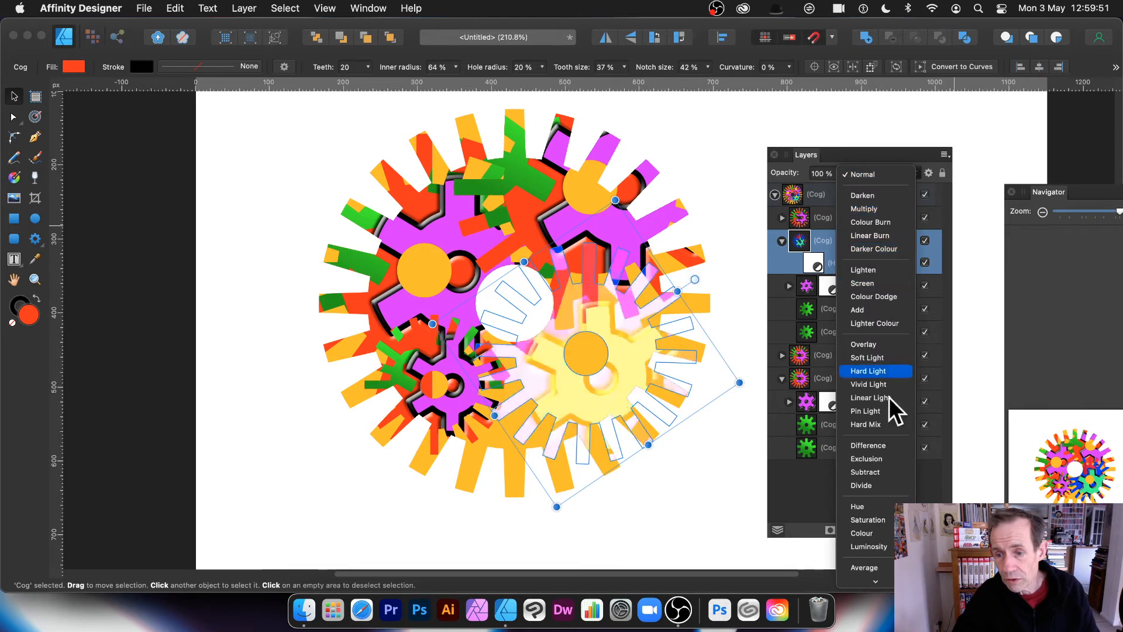
pyautogui.click(876, 447)
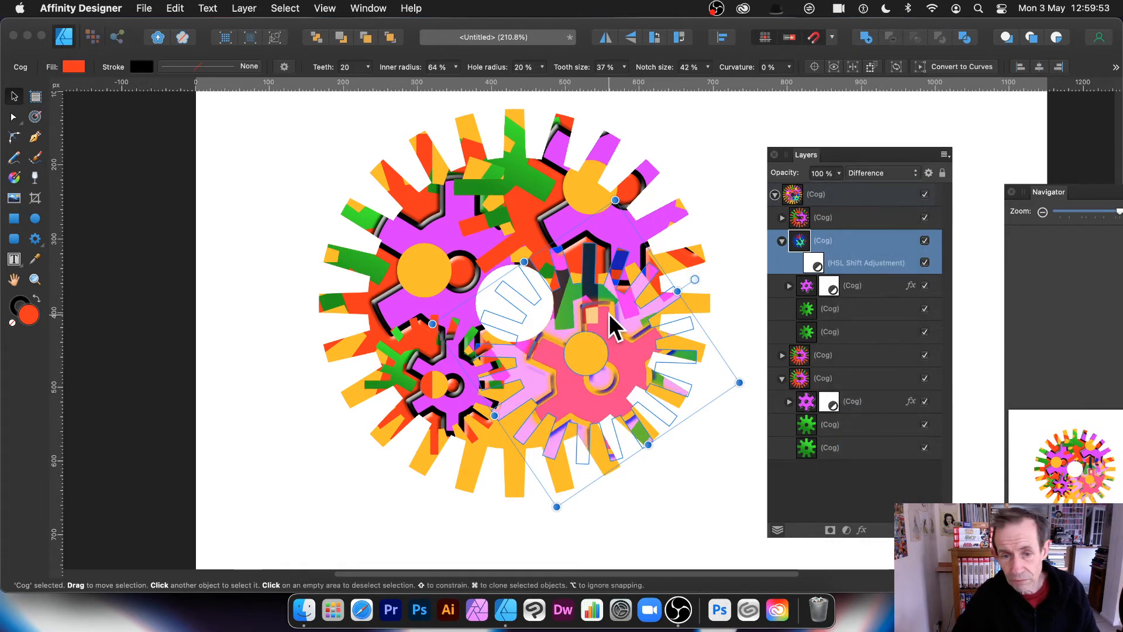
pyautogui.moveTo(609, 314)
pyautogui.mouseDown()
pyautogui.moveTo(534, 251)
pyautogui.moveTo(614, 284)
pyautogui.moveTo(635, 345)
pyautogui.moveTo(479, 215)
pyautogui.moveTo(539, 184)
pyautogui.moveTo(394, 280)
pyautogui.mouseUp()
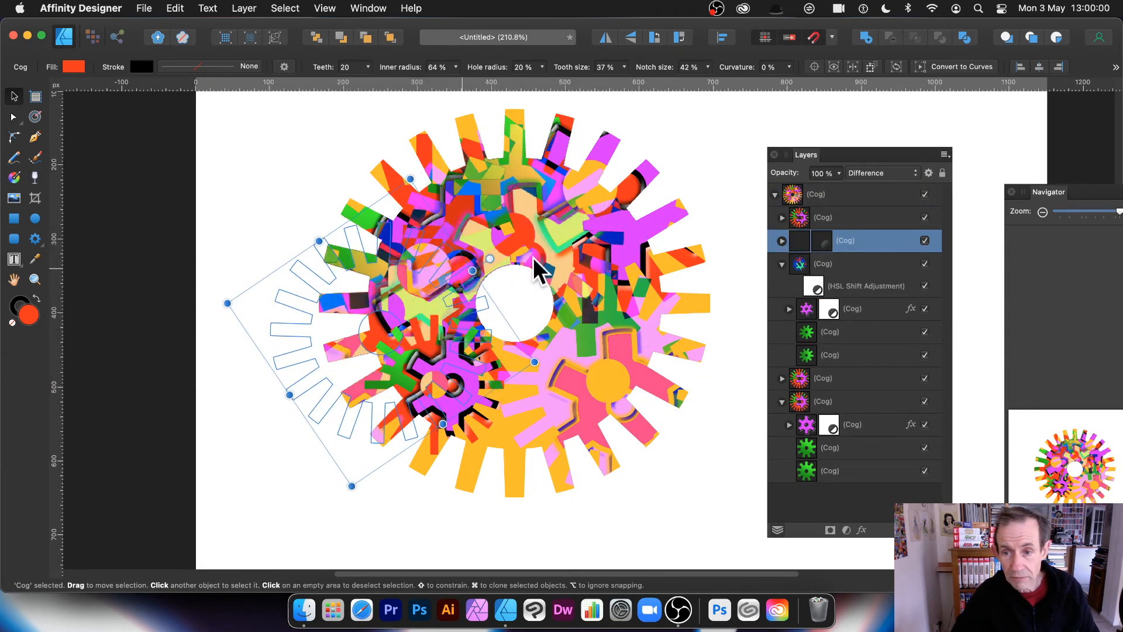
# Change the HSL adjustment nested in the newest clone's magenta cog to a hue shift of about 138.5° with the Difference blend mode.
pyautogui.click(782, 241)
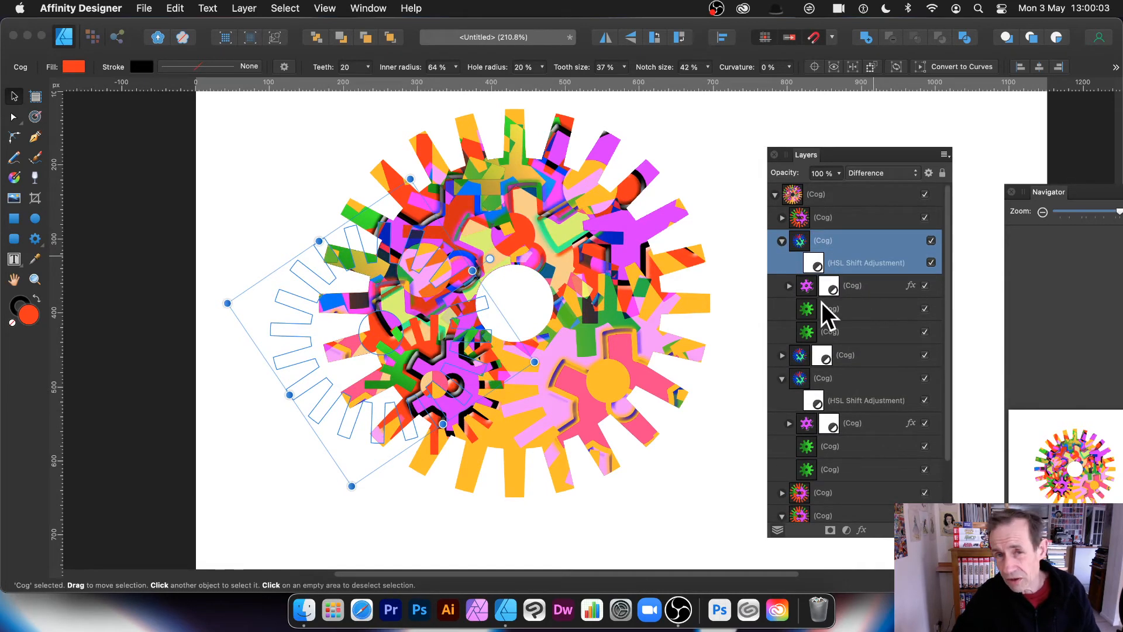
pyautogui.click(790, 286)
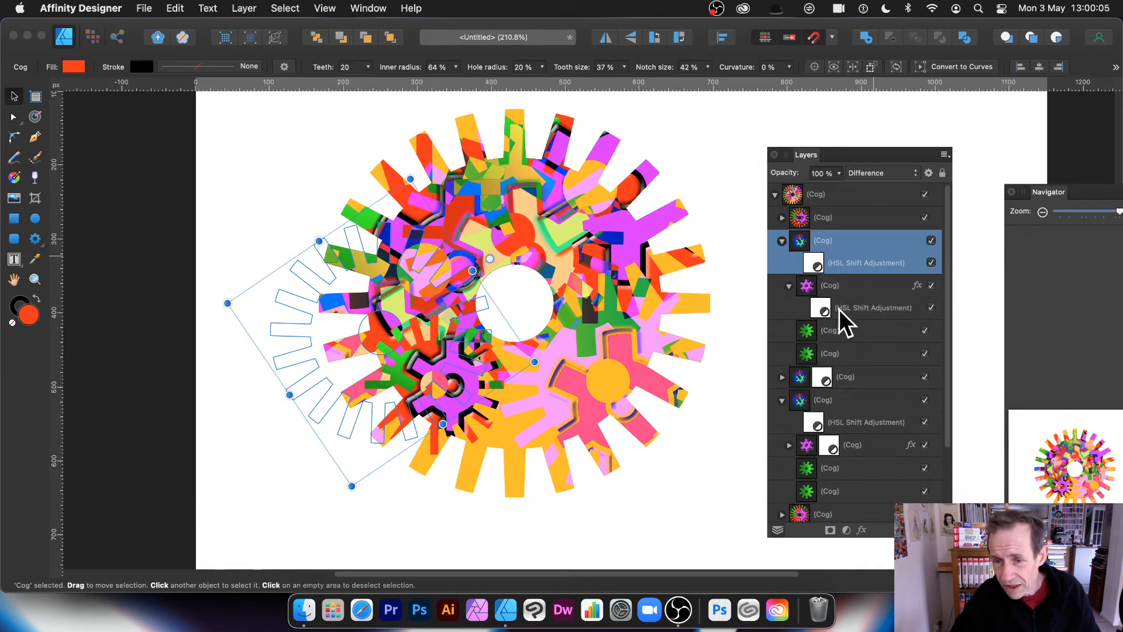
pyautogui.click(812, 287)
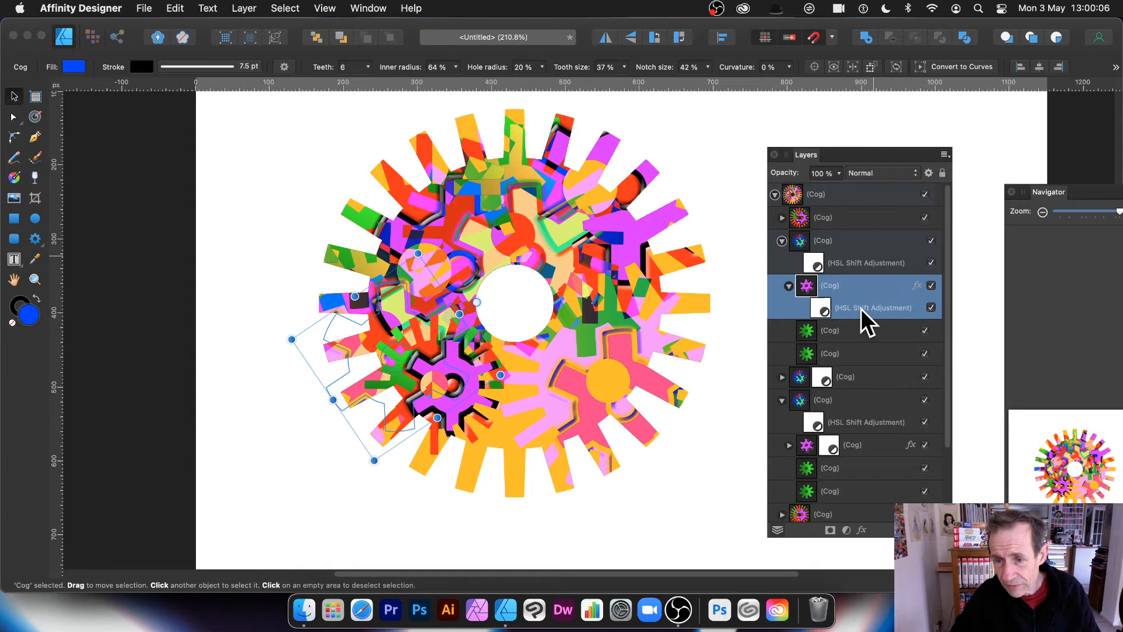
pyautogui.doubleClick(822, 309)
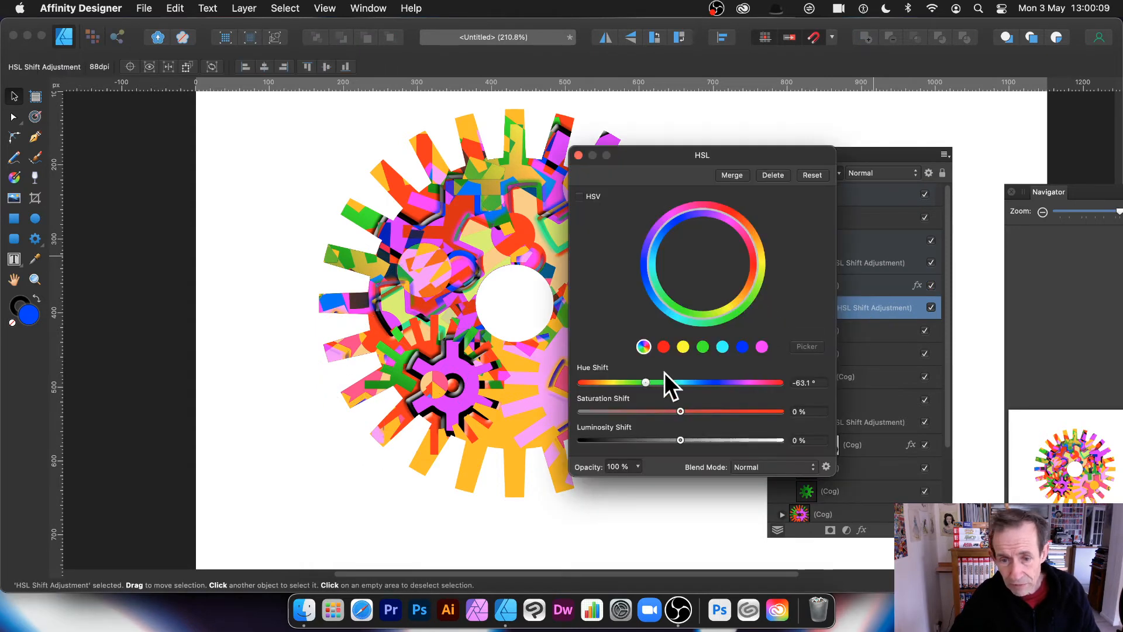
pyautogui.moveTo(664, 377); pyautogui.dragTo(757, 382)
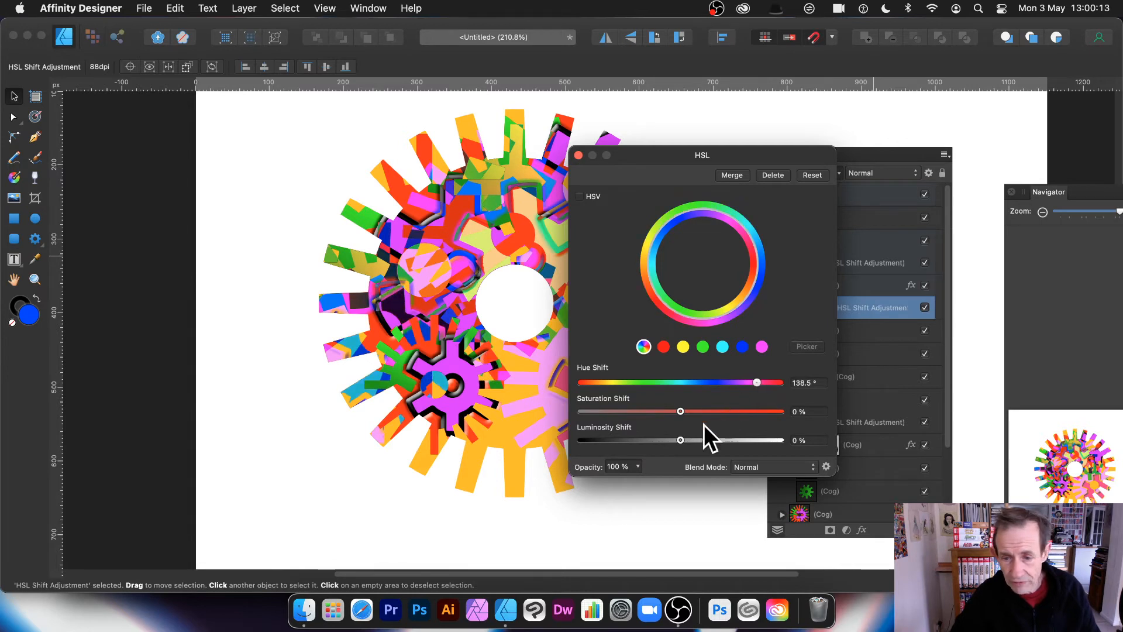
pyautogui.click(777, 465)
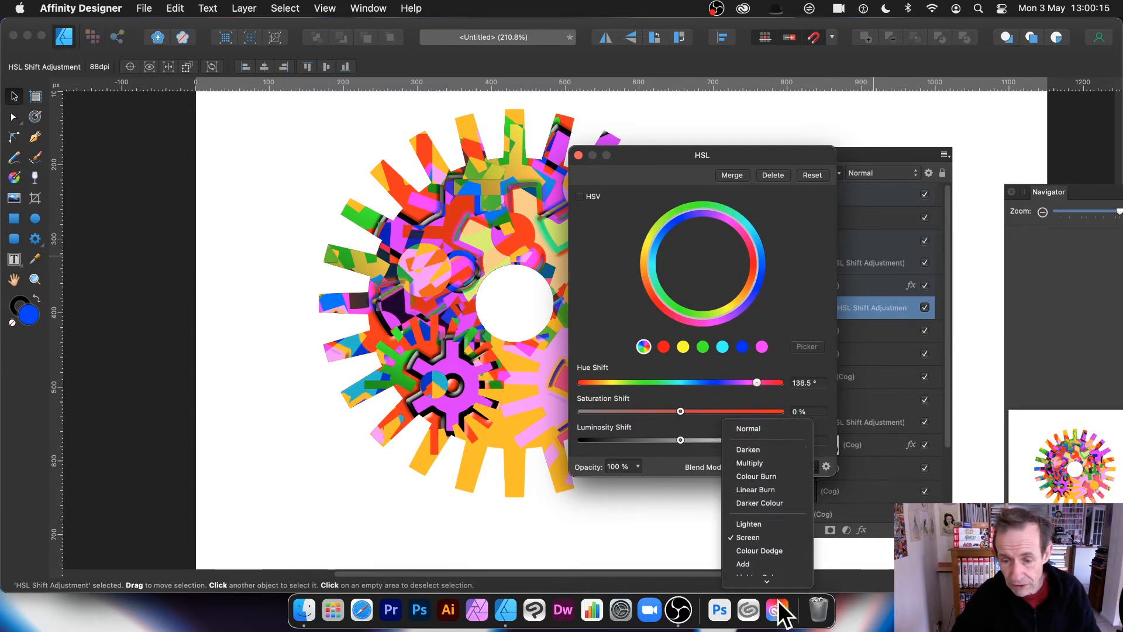
pyautogui.moveTo(777, 583)
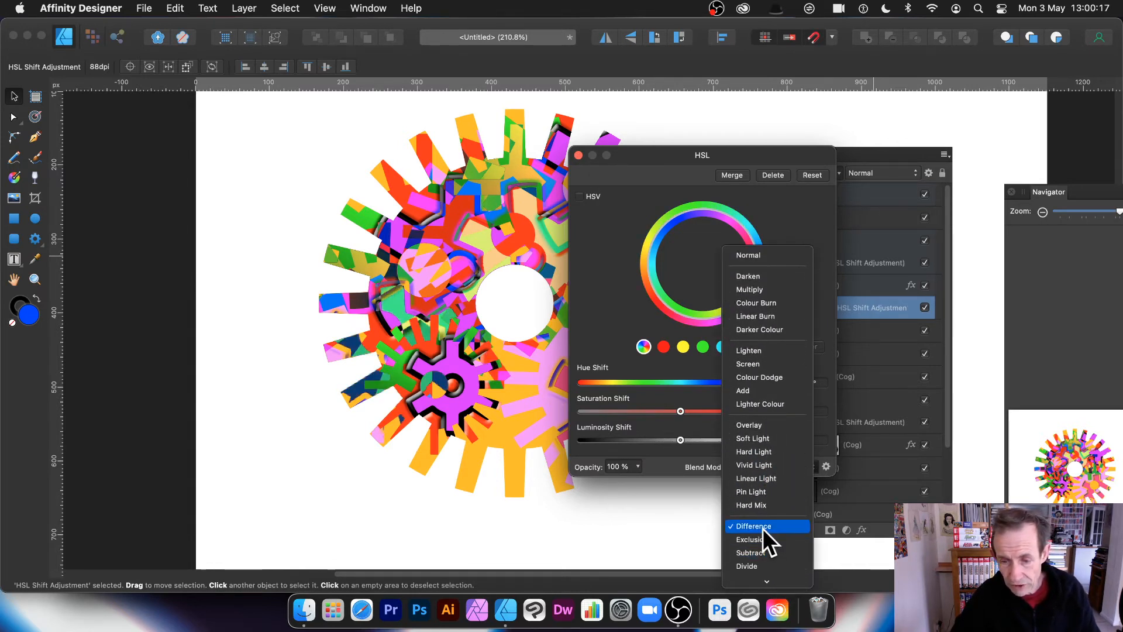
pyautogui.click(763, 528)
pyautogui.click(579, 154)
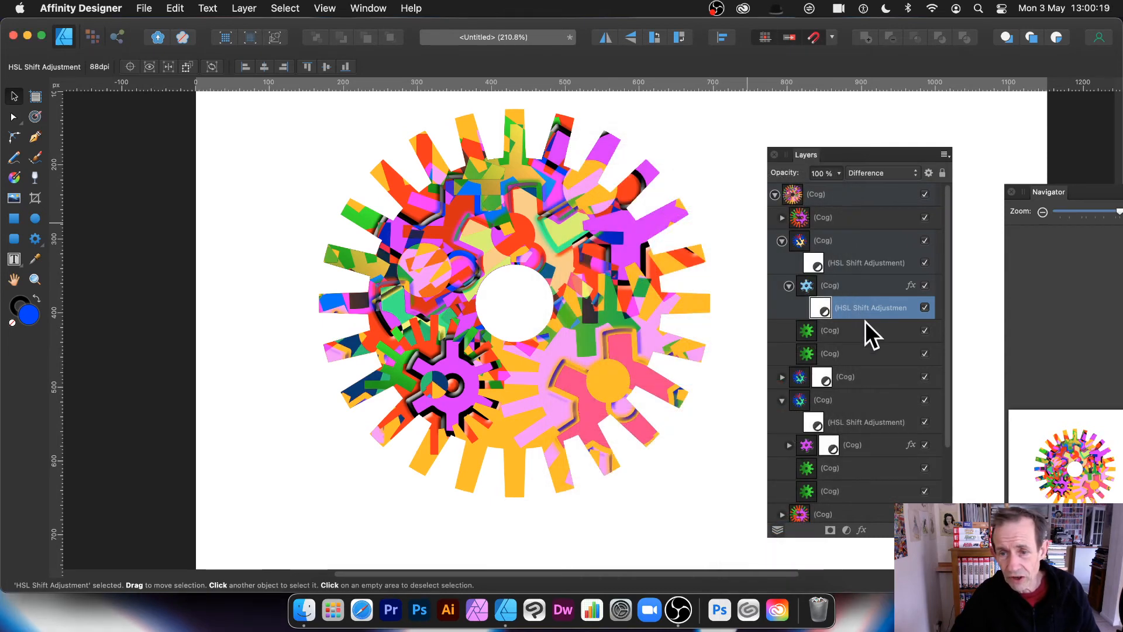
# Collapse the layer stack, select the whole yellow cog and move it slightly left and down on the page.
pyautogui.click(775, 195)
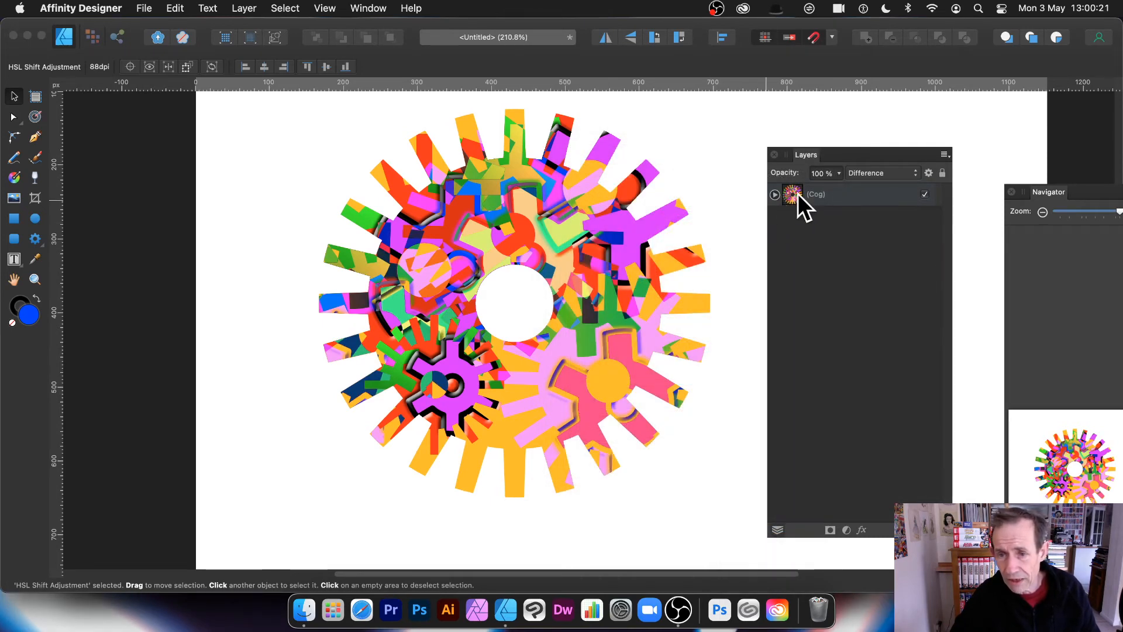
pyautogui.click(816, 195)
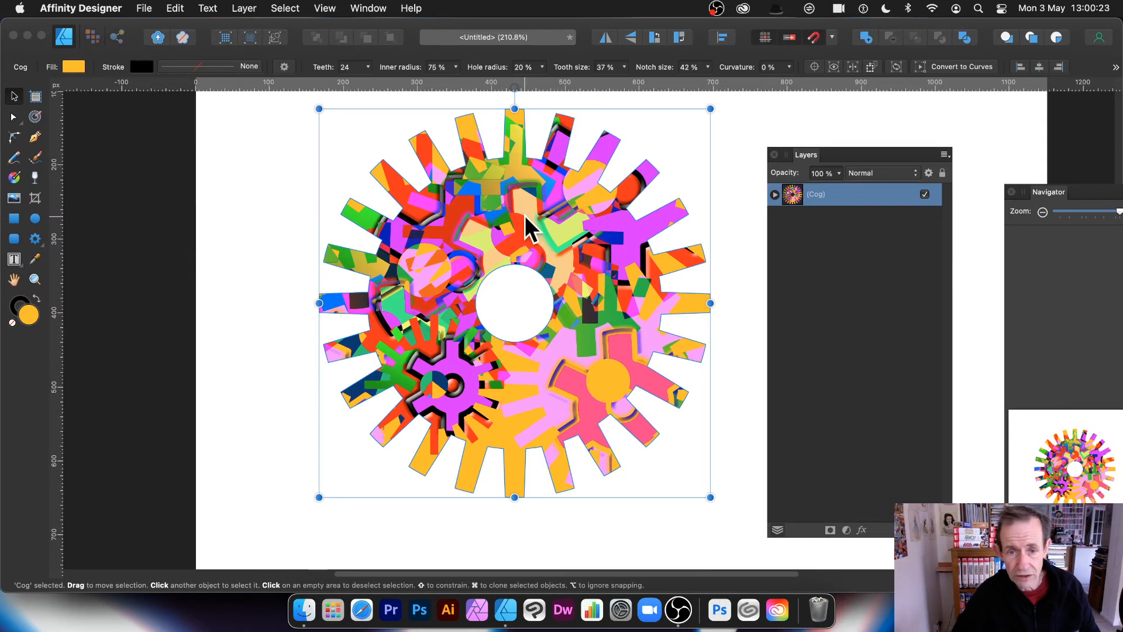
pyautogui.moveTo(526, 225); pyautogui.dragTo(448, 174)
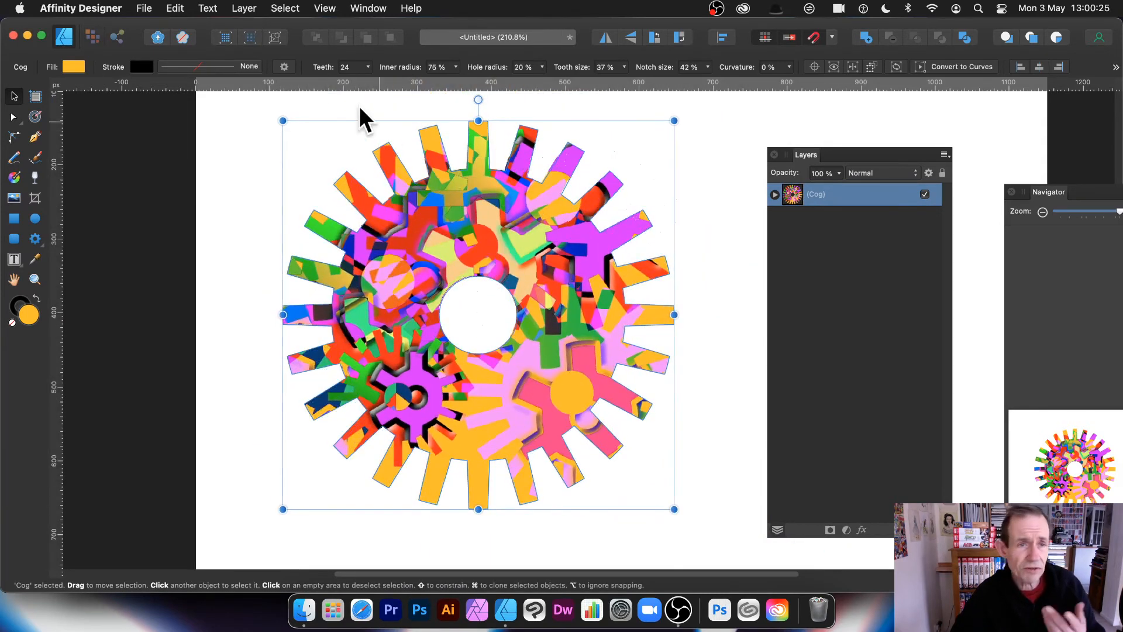
# Apply a Pillow Bevel / Emboss layer effect with a radius of about 17.4 px to the whole cog.
pyautogui.click(233, 7)
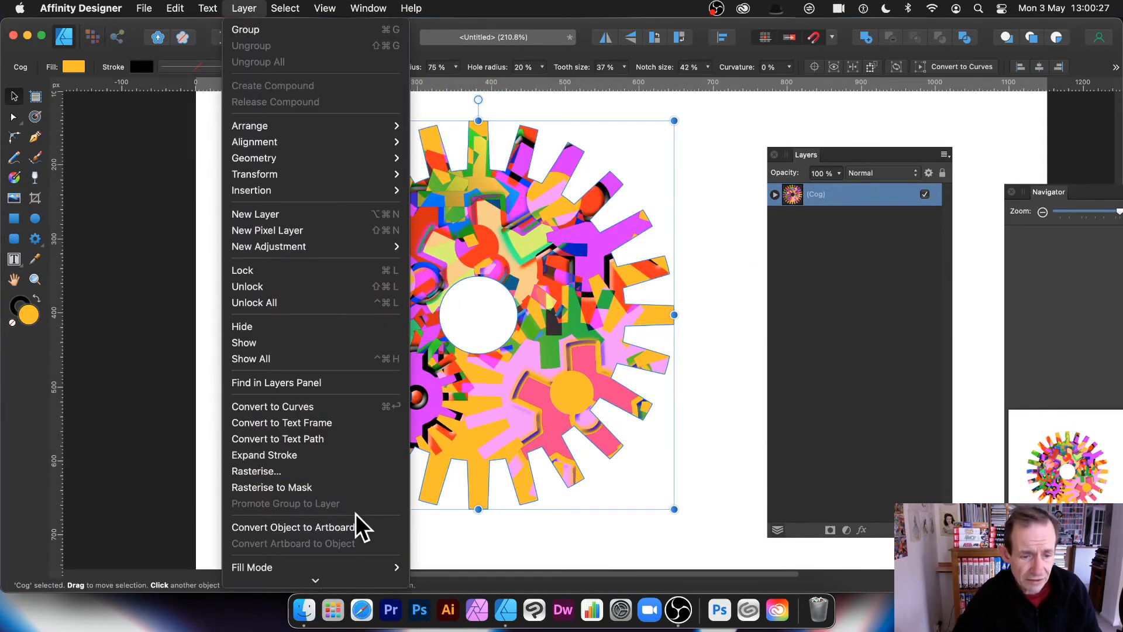
pyautogui.click(361, 576)
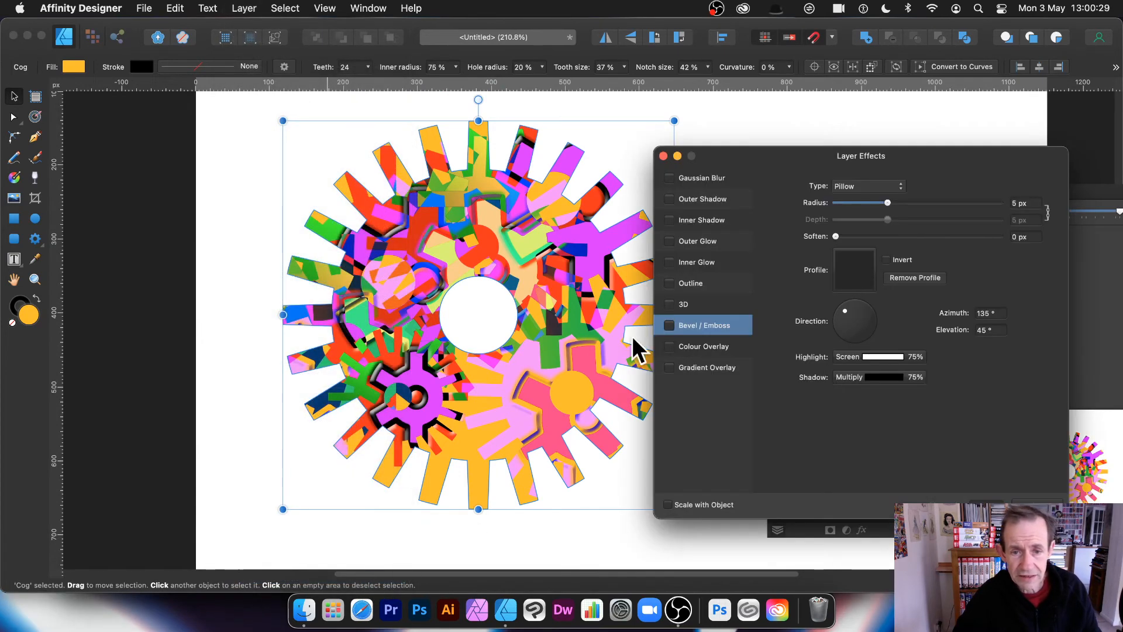
pyautogui.click(667, 325)
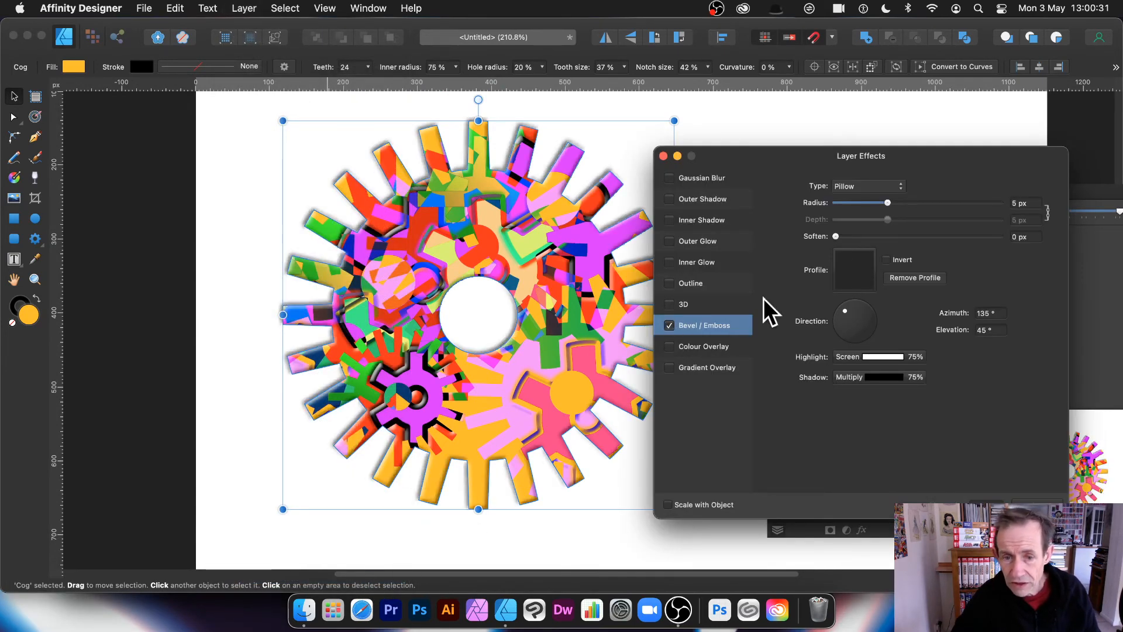
pyautogui.moveTo(883, 202); pyautogui.dragTo(921, 202)
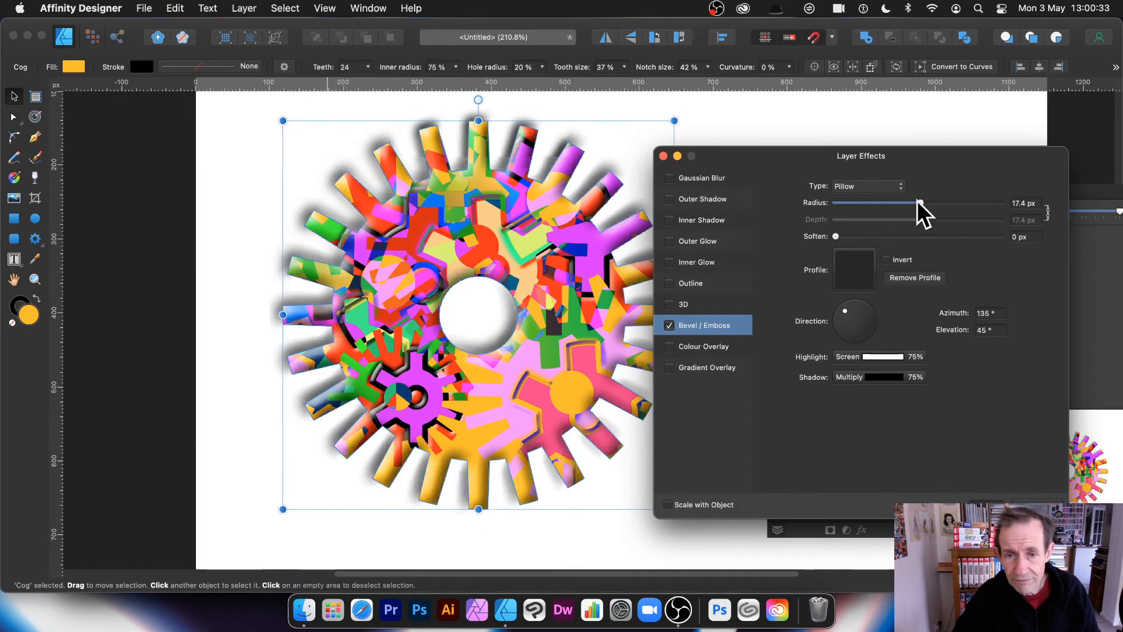
pyautogui.click(664, 156)
# Duplicate the bevelled cog twice into an overlapping arrangement across the page, and cut all three cogs.
pyautogui.moveTo(570, 322)
pyautogui.mouseDown()
pyautogui.moveTo(464, 304)
pyautogui.moveTo(433, 286)
pyautogui.moveTo(623, 408)
pyautogui.mouseUp()
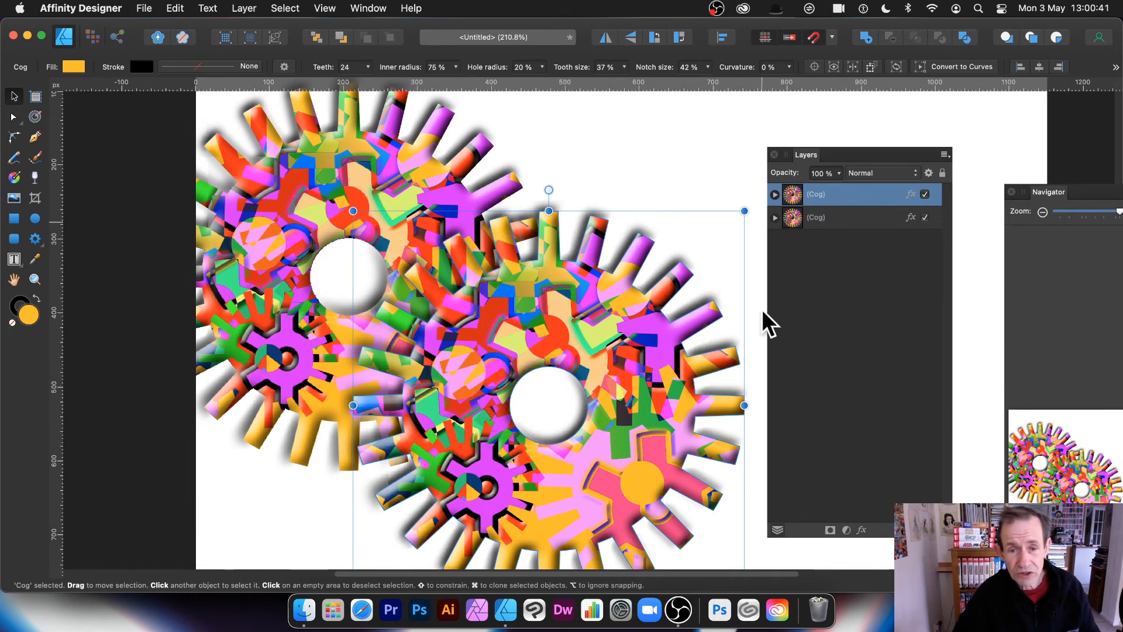
pyautogui.moveTo(576, 368); pyautogui.dragTo(693, 174)
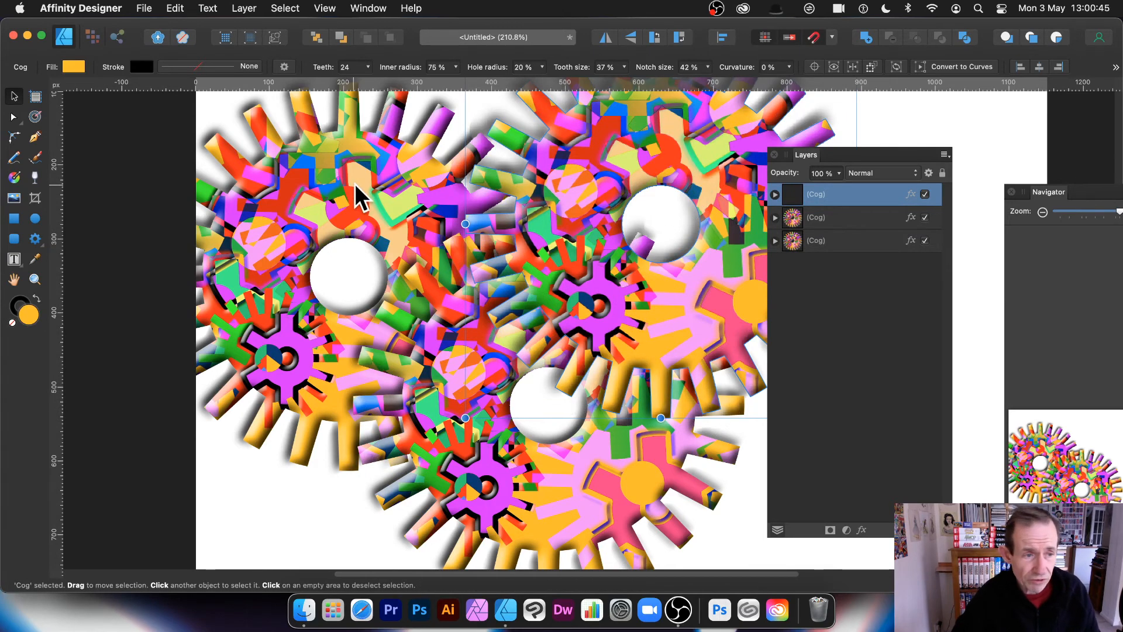
pyautogui.keyDown('shift'); pyautogui.click(822, 241); pyautogui.keyUp('shift')
pyautogui.click(176, 8)
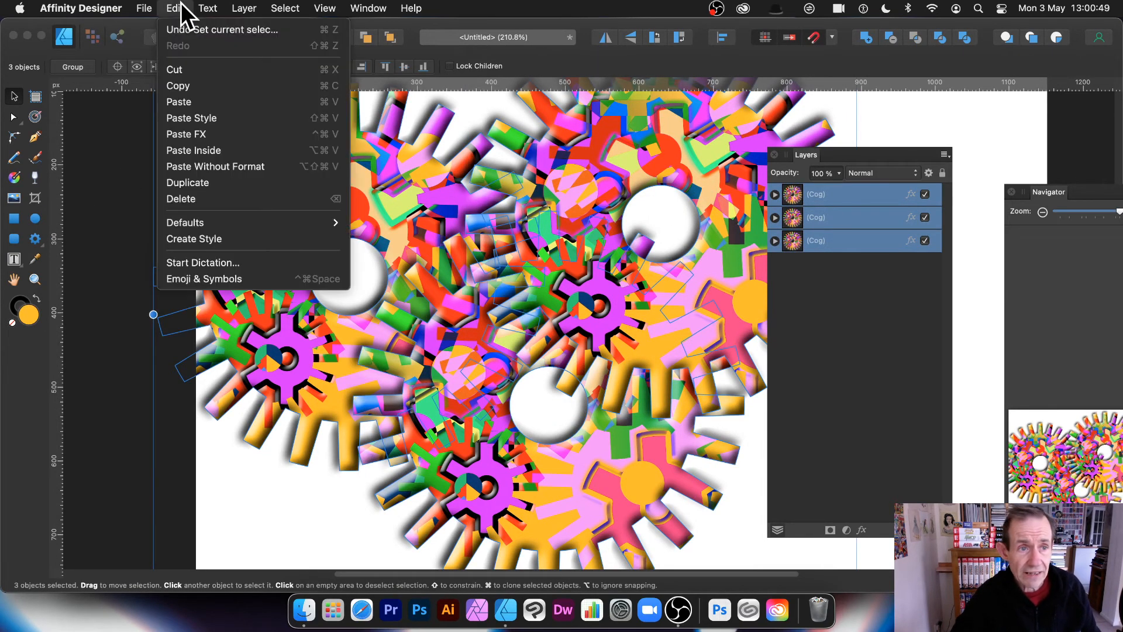
pyautogui.click(183, 70)
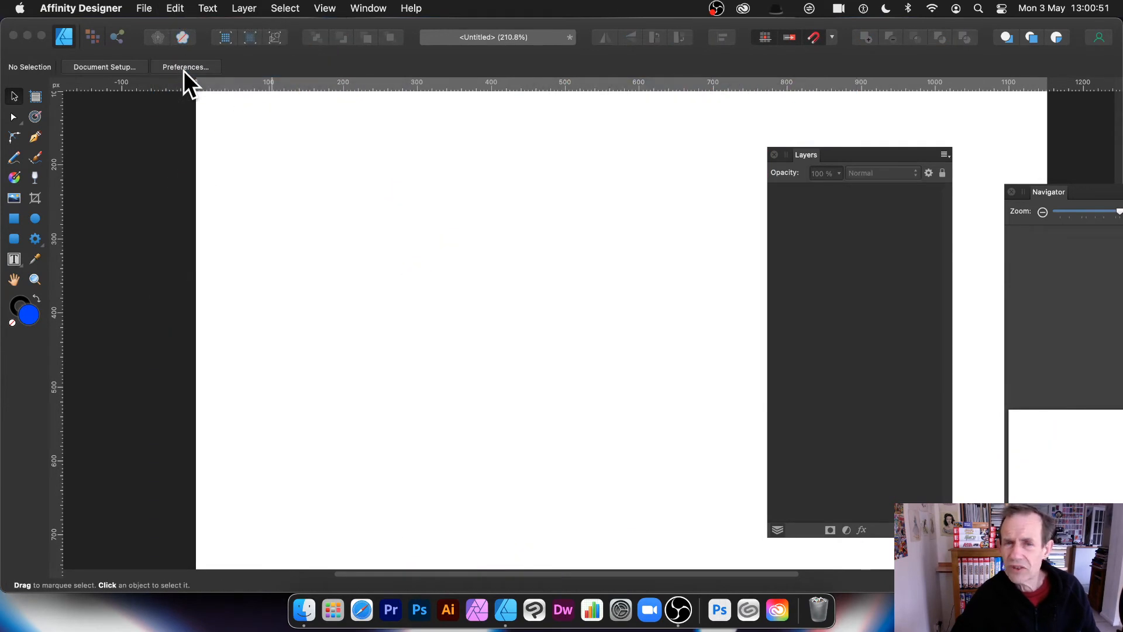
# Draw a blue rectangle about 750 by 490 px with a black outline and paste the cut cogs inside it.
pyautogui.click(14, 219)
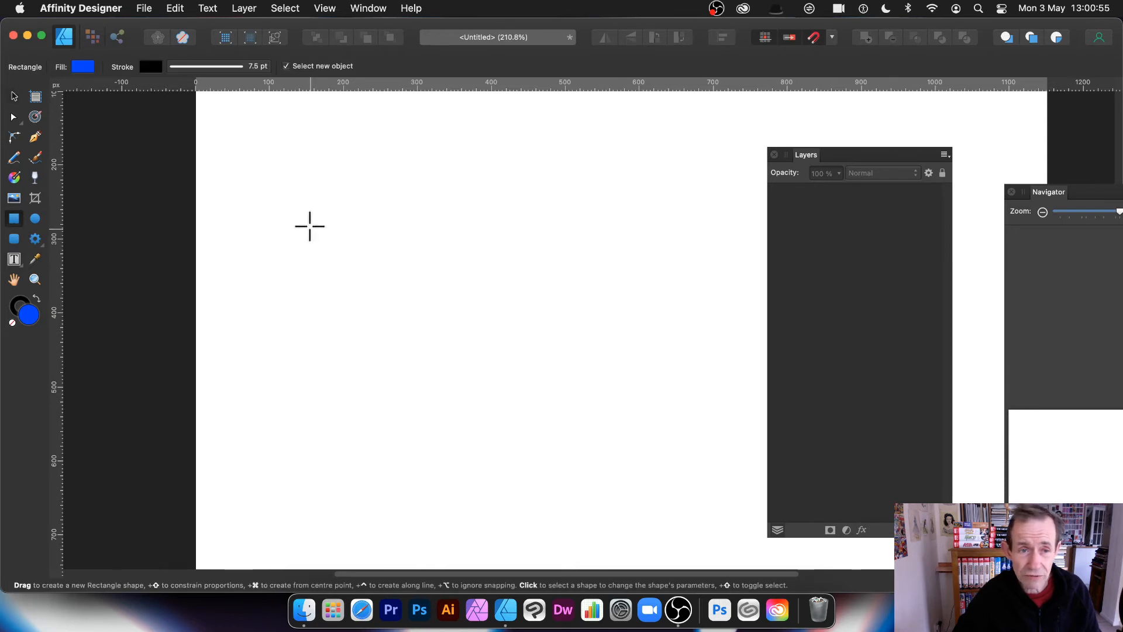
pyautogui.moveTo(259, 128); pyautogui.dragTo(814, 492)
pyautogui.click(178, 8)
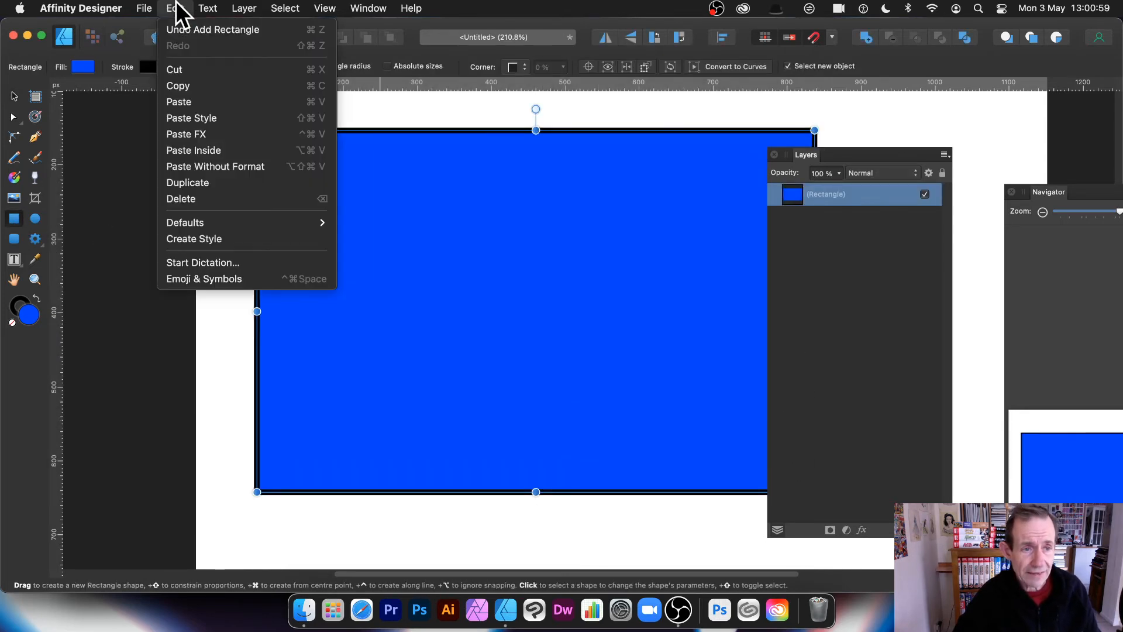
pyautogui.click(200, 147)
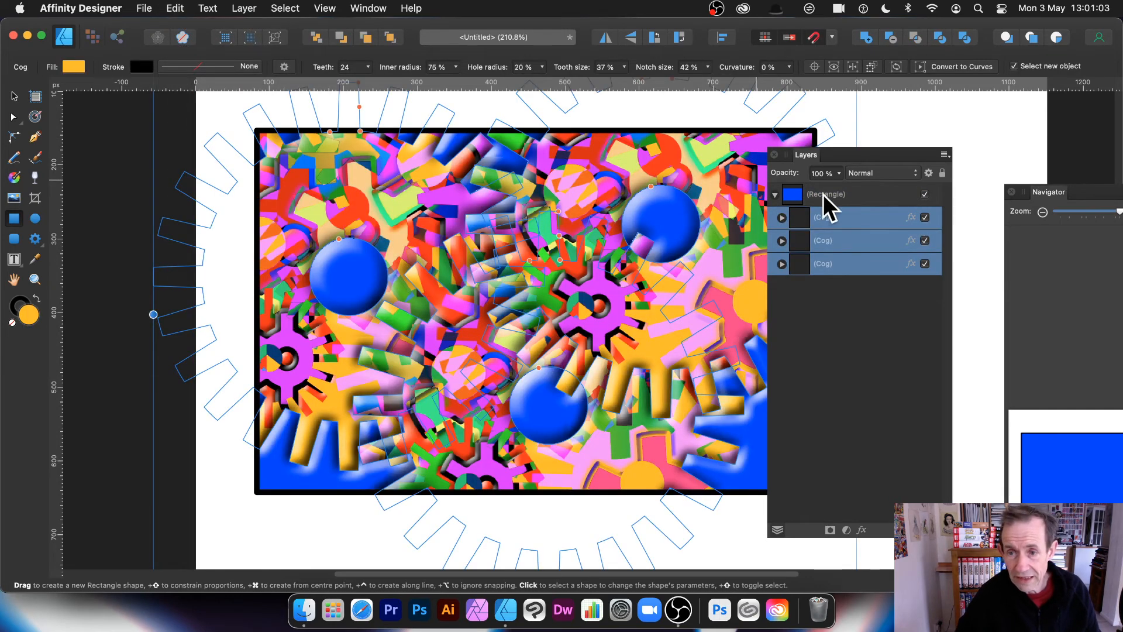
# Expand the first clipped cog down through its nested cogs and select the upper 9-tooth green cog inside.
pyautogui.click(14, 96)
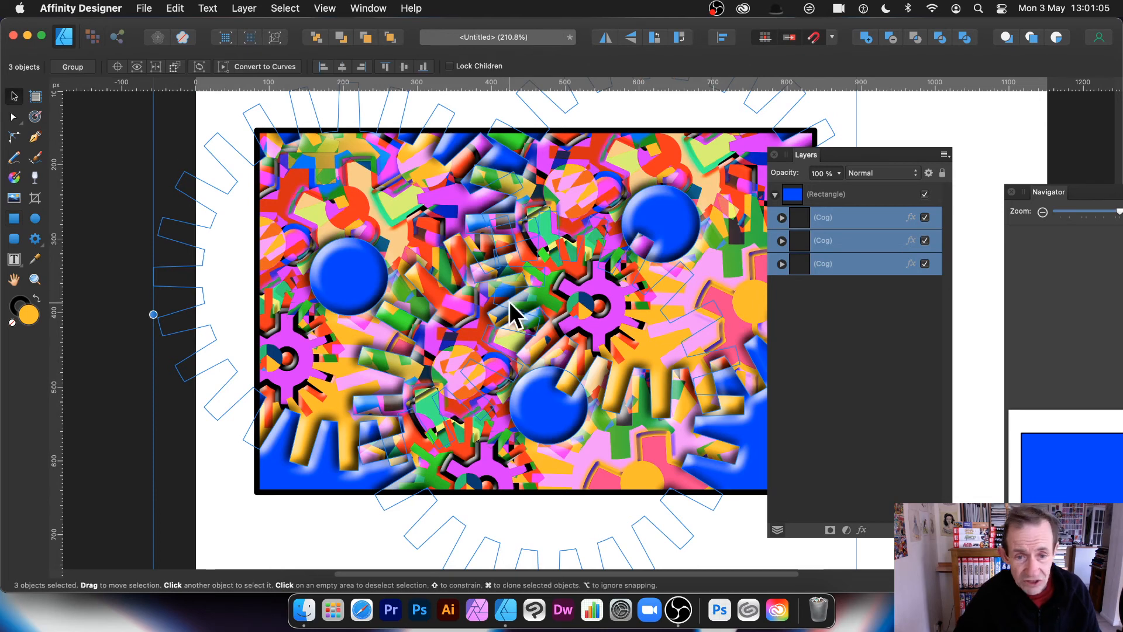
pyautogui.click(781, 217)
pyautogui.click(789, 241)
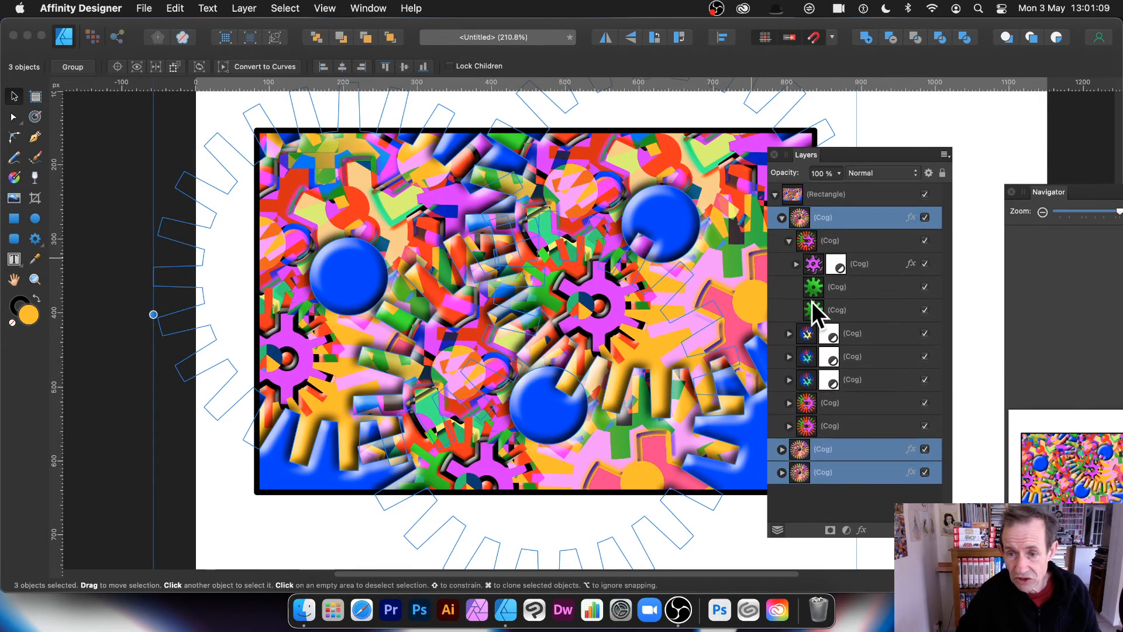
pyautogui.click(798, 264)
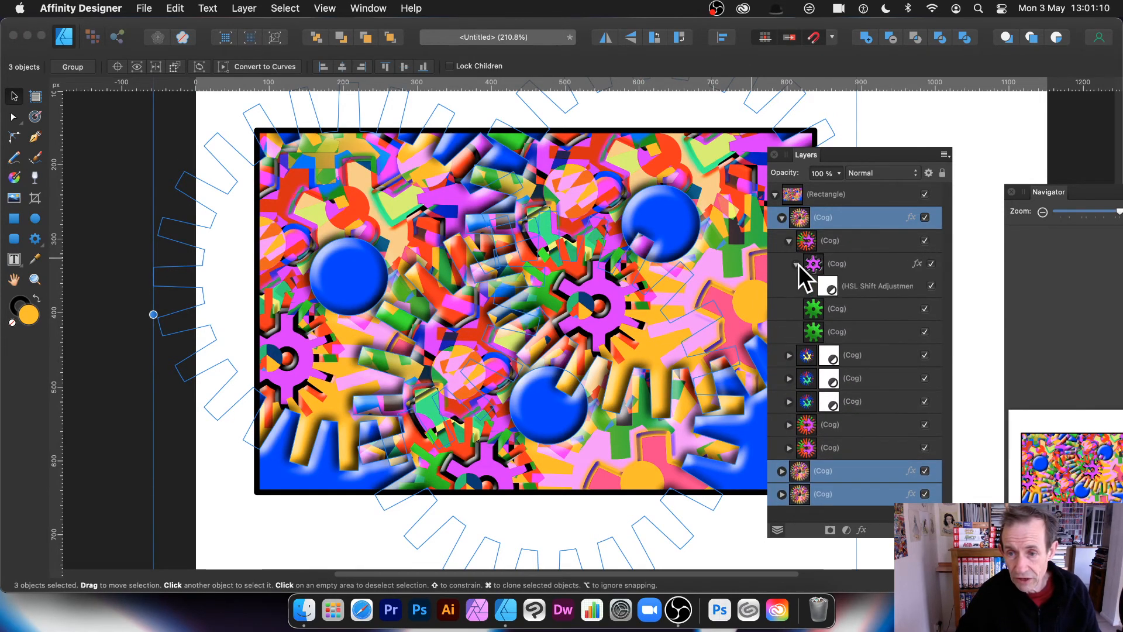
pyautogui.click(819, 310)
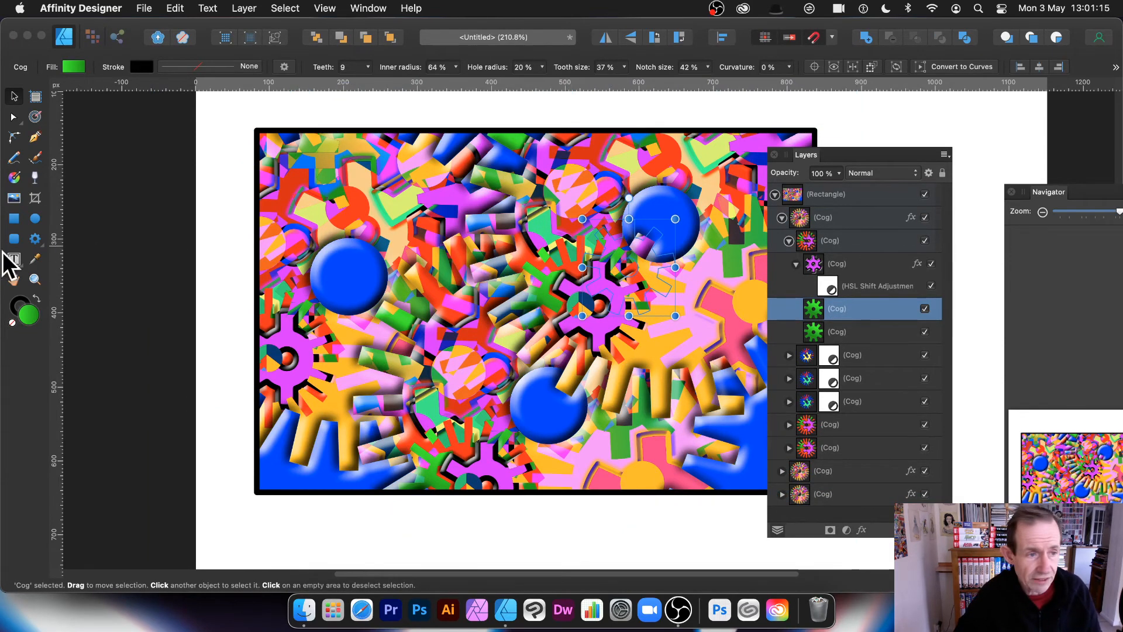
# Lengthen the selected green cog's linear gradient with the Fill tool and shift both ends down and to the left.
pyautogui.click(14, 177)
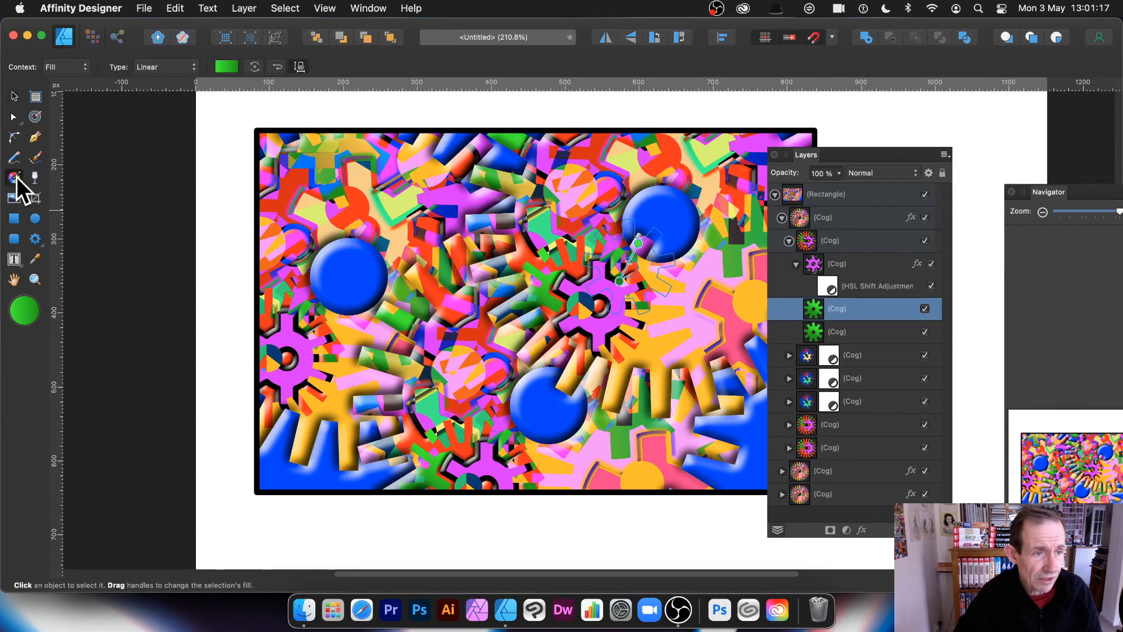
pyautogui.moveTo(620, 281); pyautogui.dragTo(661, 207)
pyautogui.moveTo(619, 281); pyautogui.dragTo(568, 331)
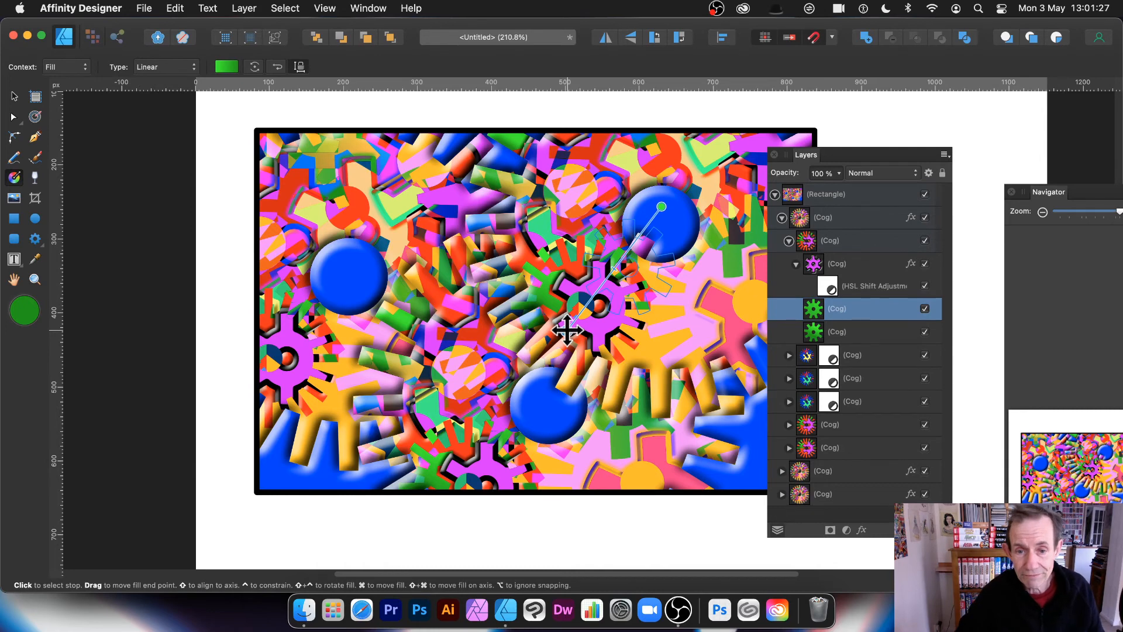
pyautogui.moveTo(569, 331); pyautogui.dragTo(511, 354)
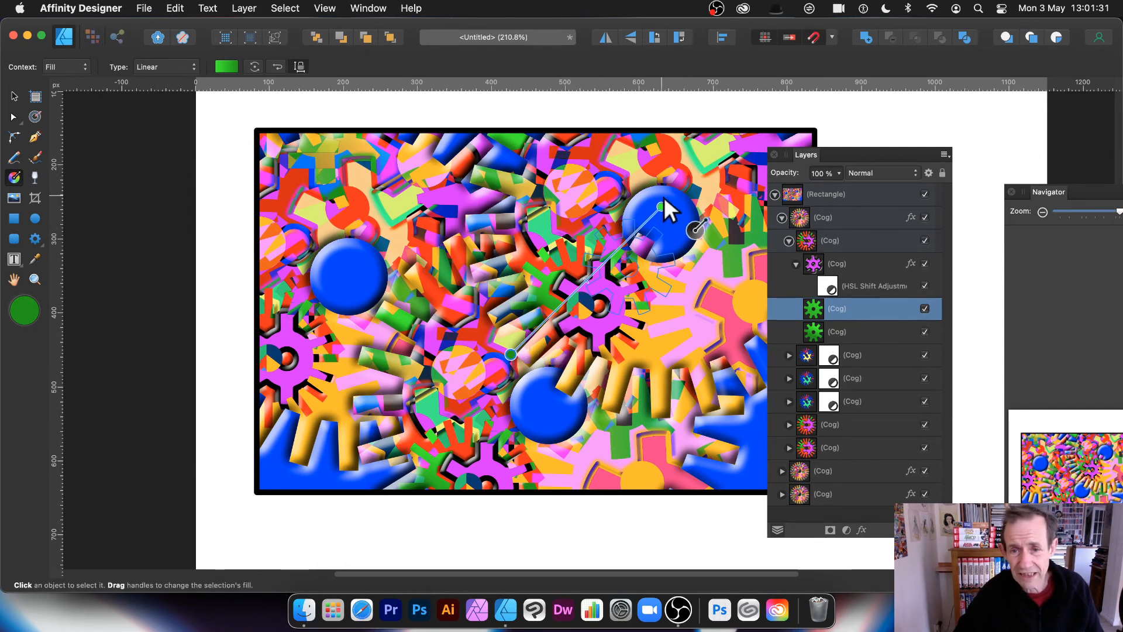
pyautogui.moveTo(661, 207); pyautogui.dragTo(598, 247)
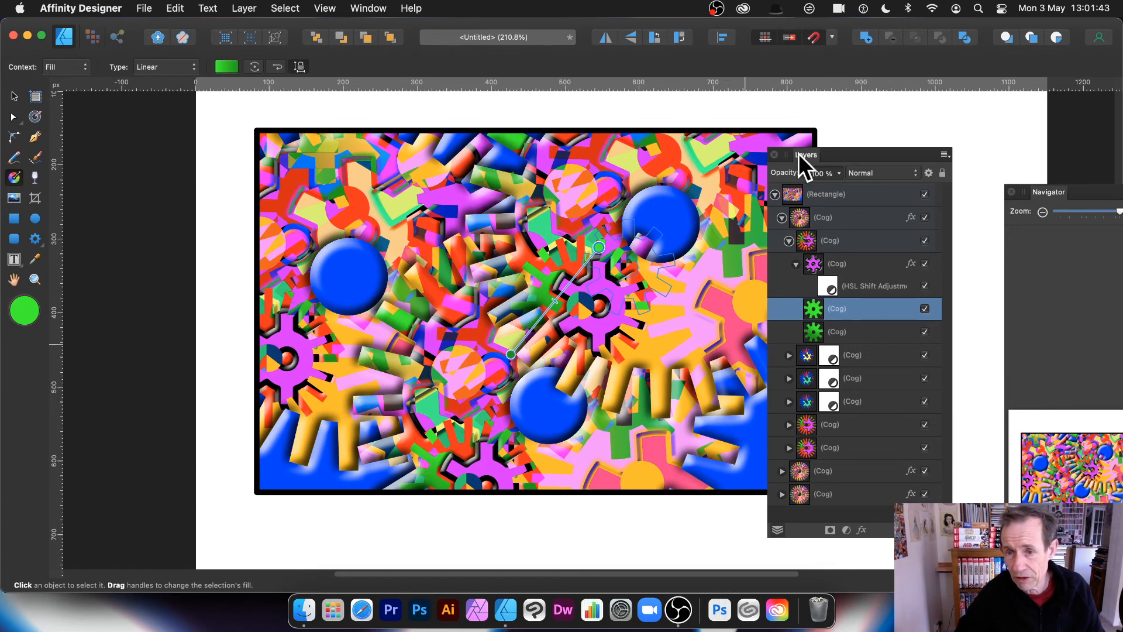
# Collapse the rectangle's layers, select the rectangle and shrink it with its contents to about 500 by 330 px.
pyautogui.click(775, 194)
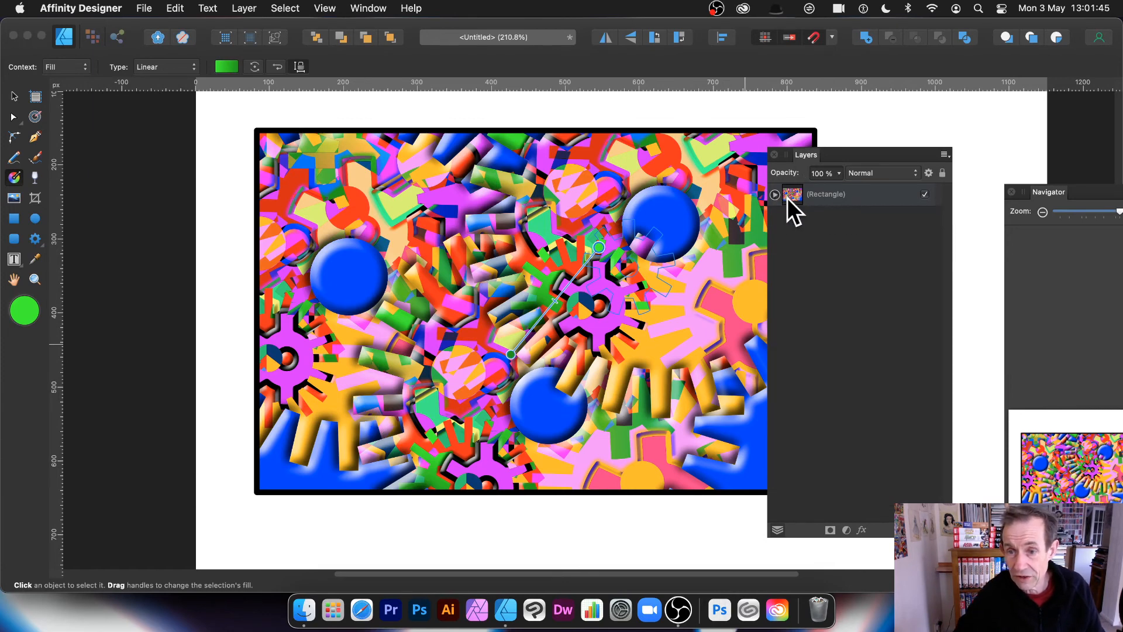
pyautogui.click(795, 196)
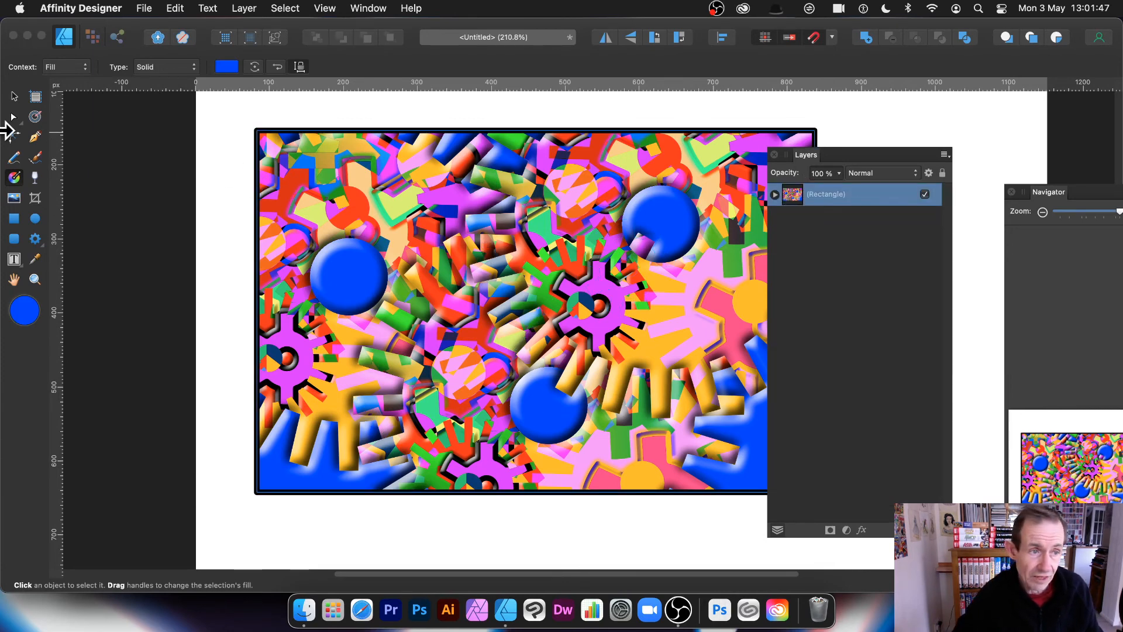
pyautogui.click(14, 96)
pyautogui.moveTo(257, 130); pyautogui.dragTo(444, 250)
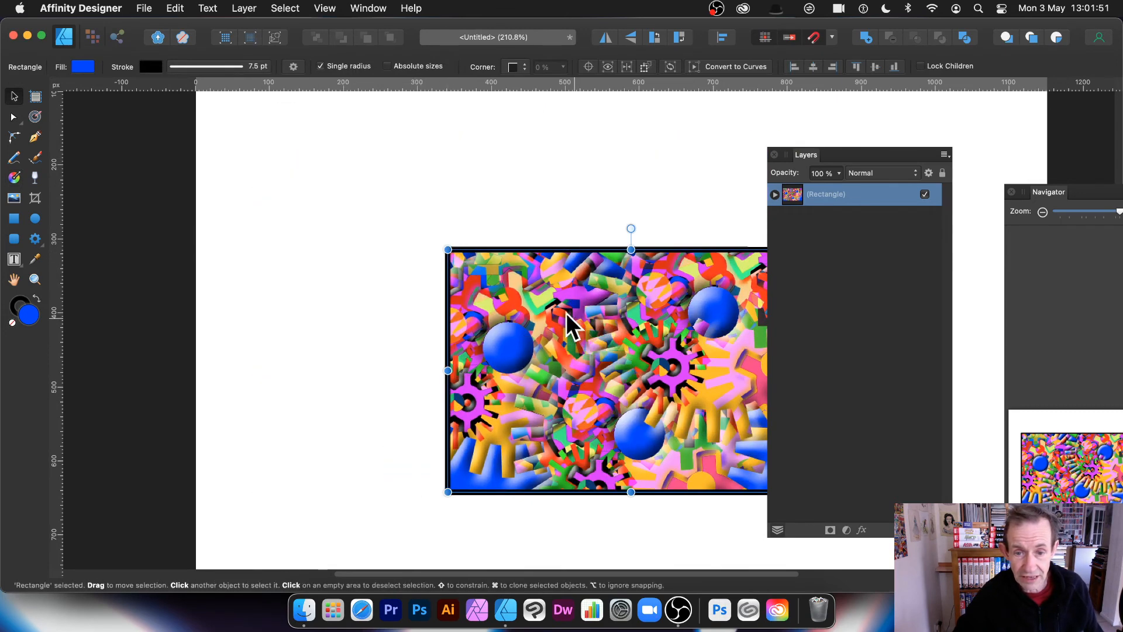
# Move the rectangle up and left, duplicate it in an overlapping offset, try Difference and set the copy's blend mode to Soft Light.
pyautogui.moveTo(566, 314); pyautogui.dragTo(473, 299)
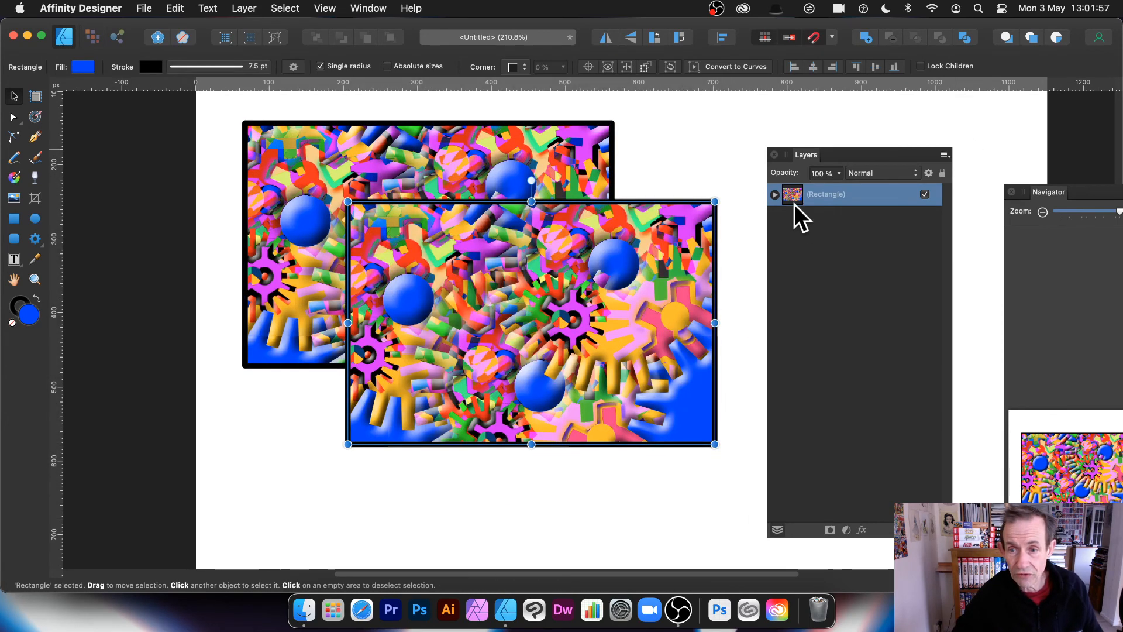
pyautogui.click(873, 174)
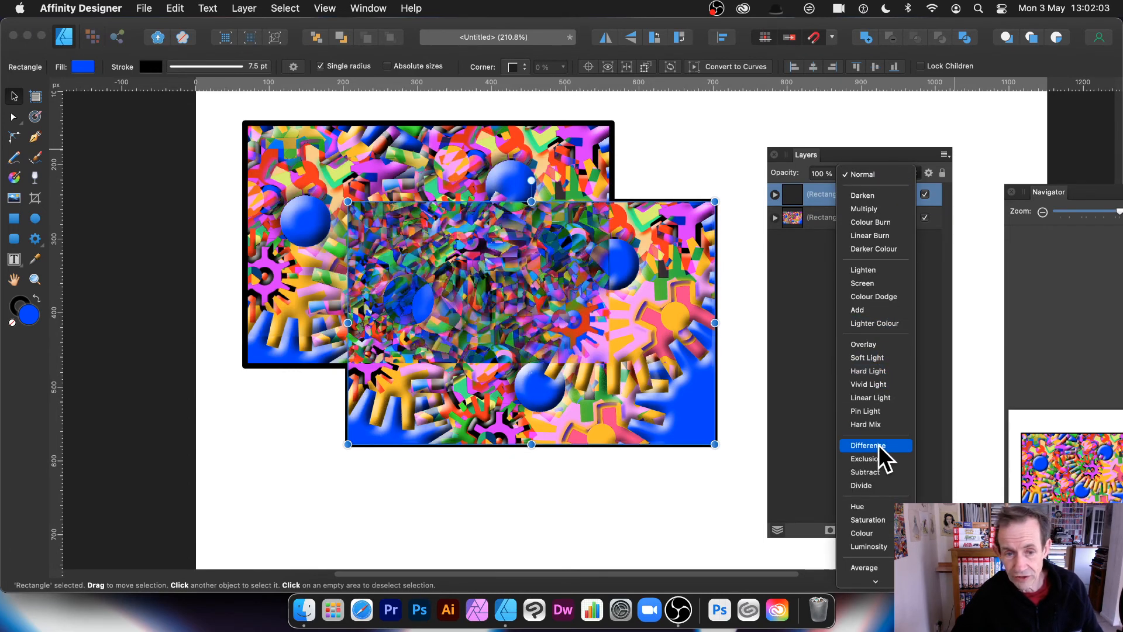
pyautogui.click(878, 445)
pyautogui.click(874, 174)
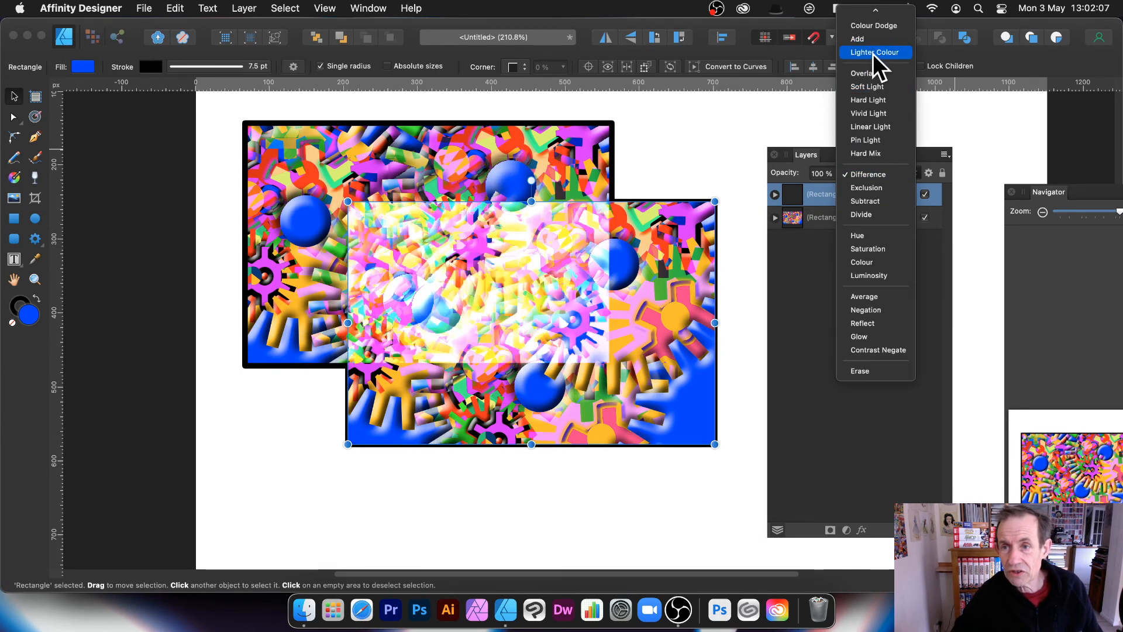
pyautogui.click(873, 88)
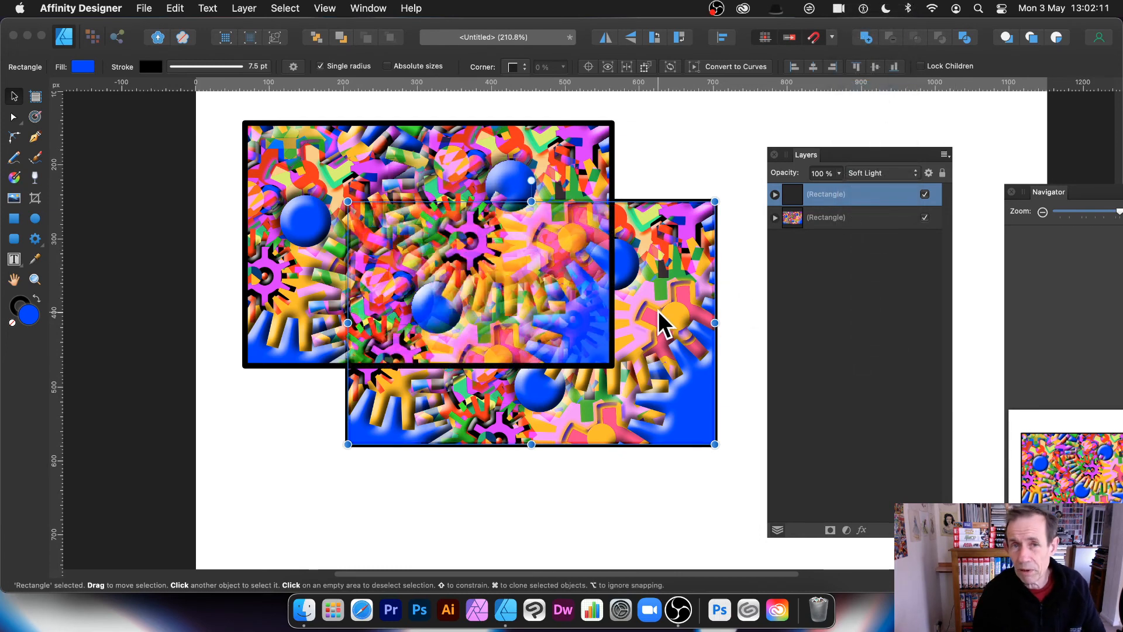
# Expand the Soft Light rectangle's second cog down to the nested 6-tooth blue cog and select that cog's HSL Shift Adjustment.
pyautogui.click(776, 194)
pyautogui.click(782, 240)
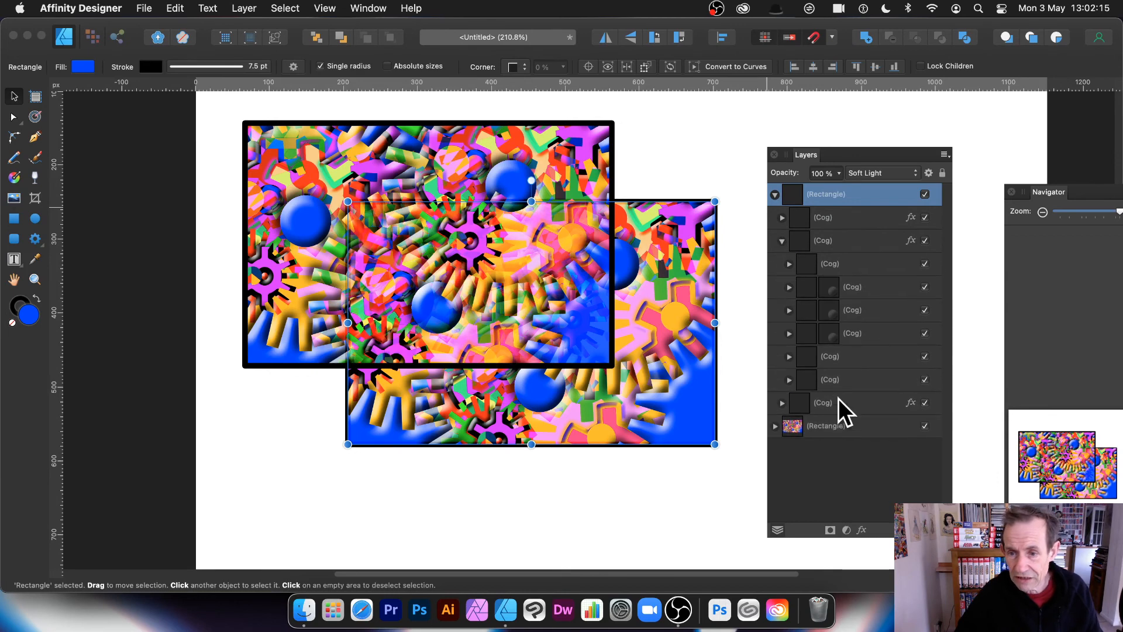
pyautogui.click(790, 287)
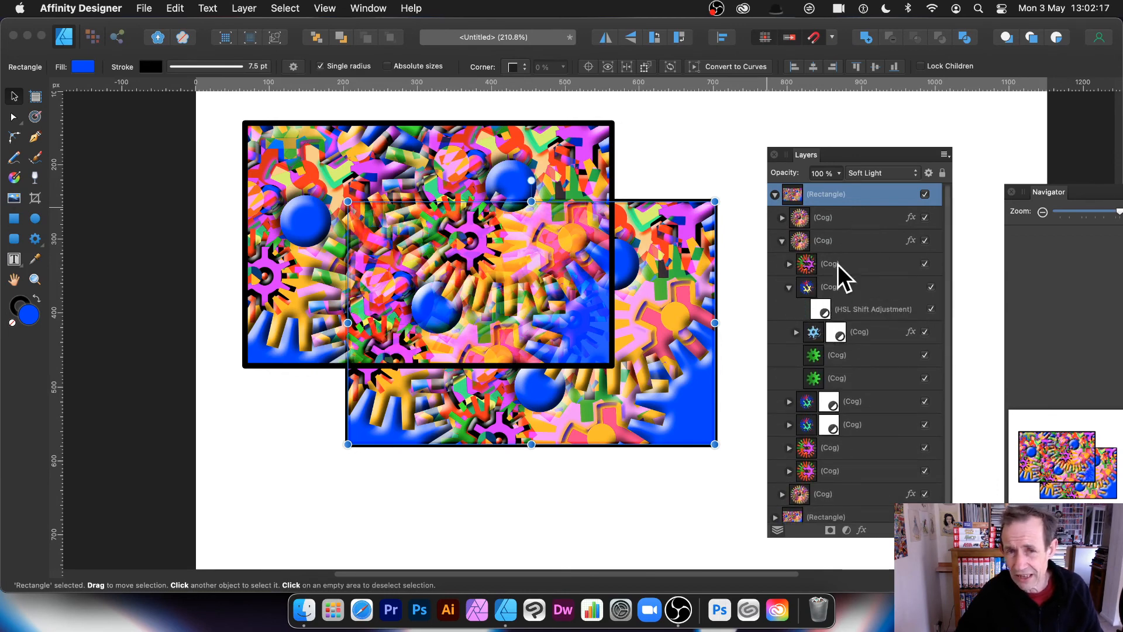
pyautogui.click(797, 333)
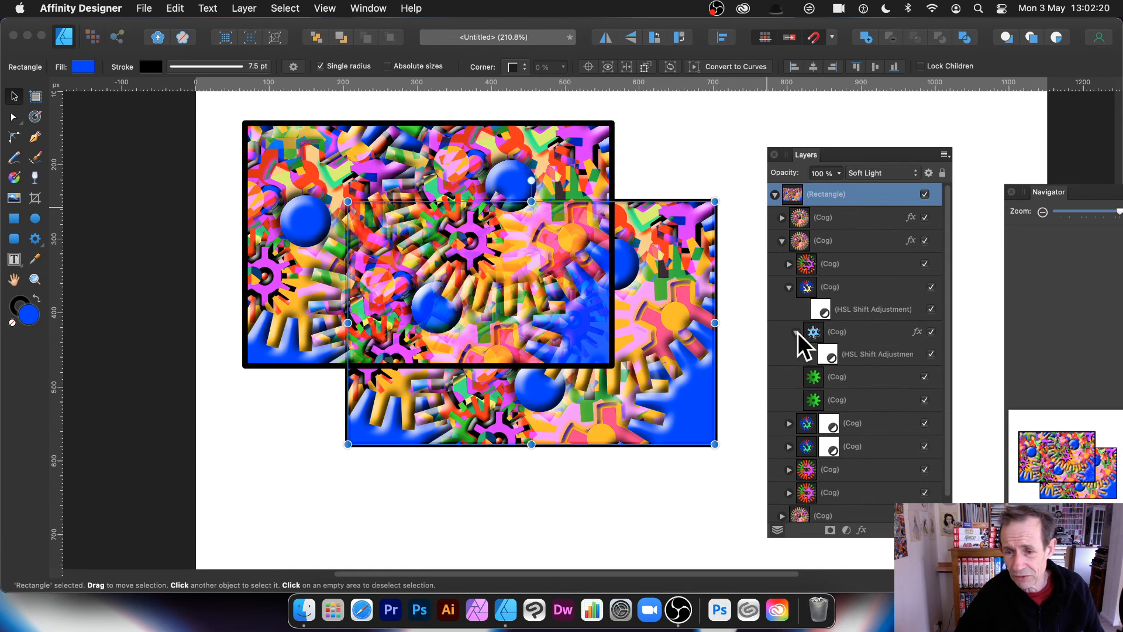
pyautogui.click(853, 355)
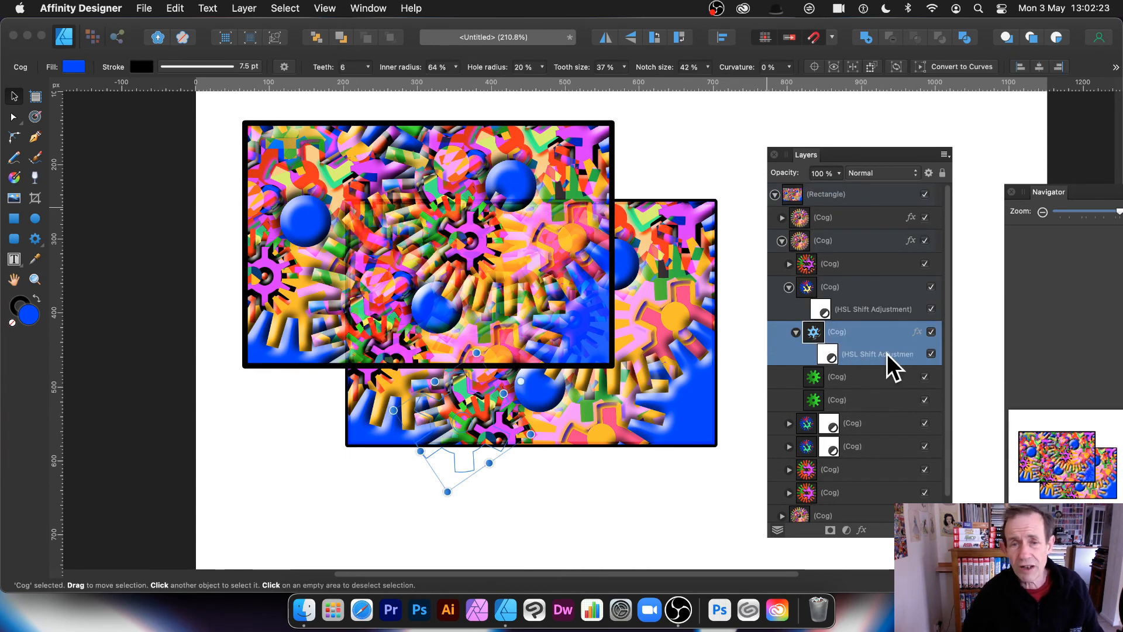